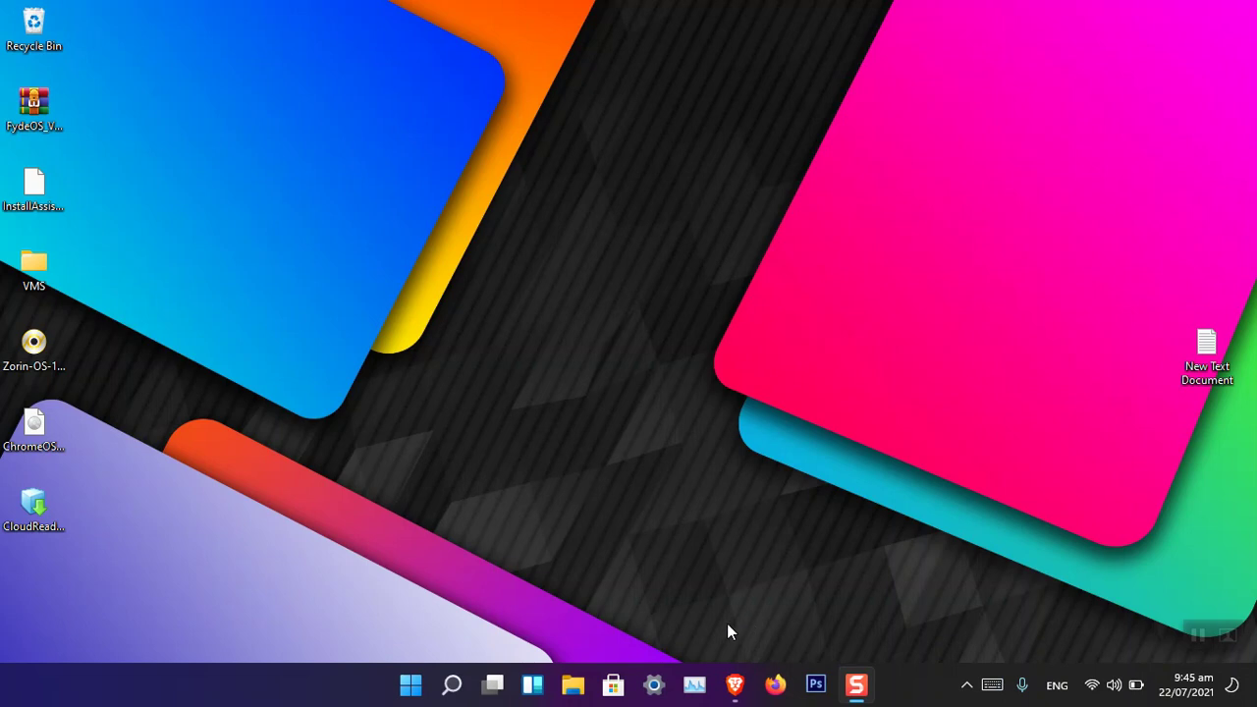
Open This PC in File Explorer, look at the View layout options, then close the window.
click(579, 688)
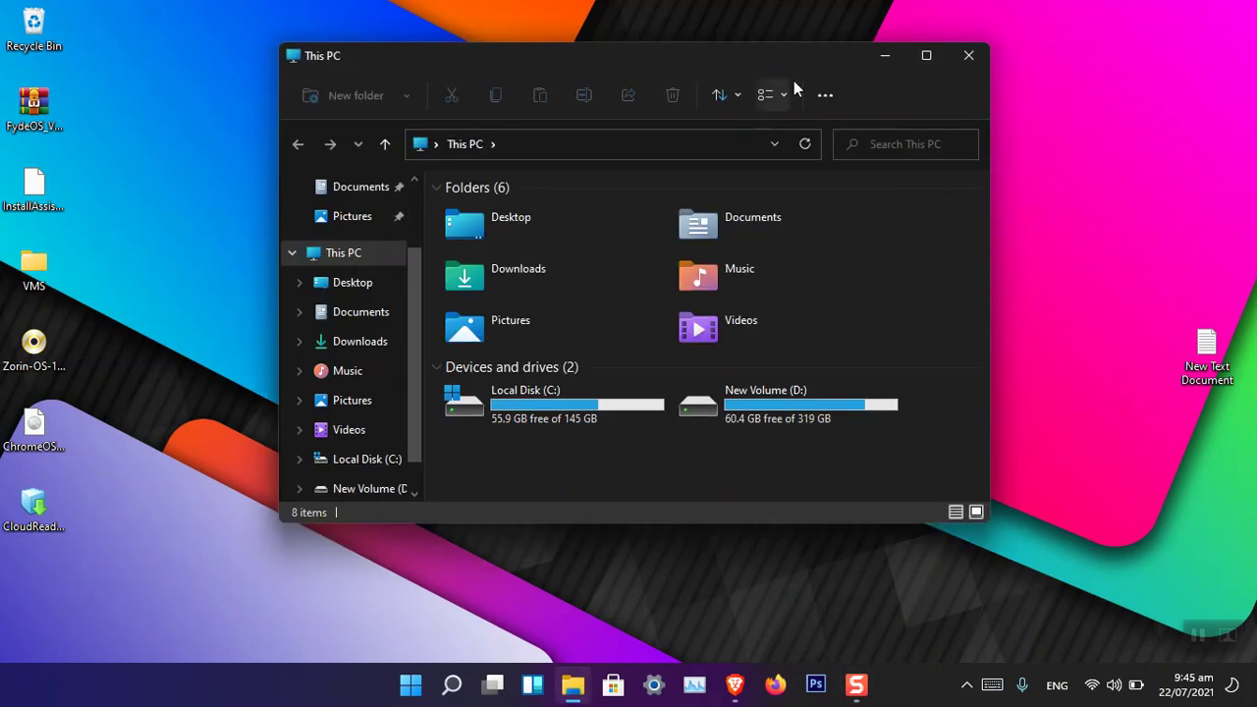
click(774, 96)
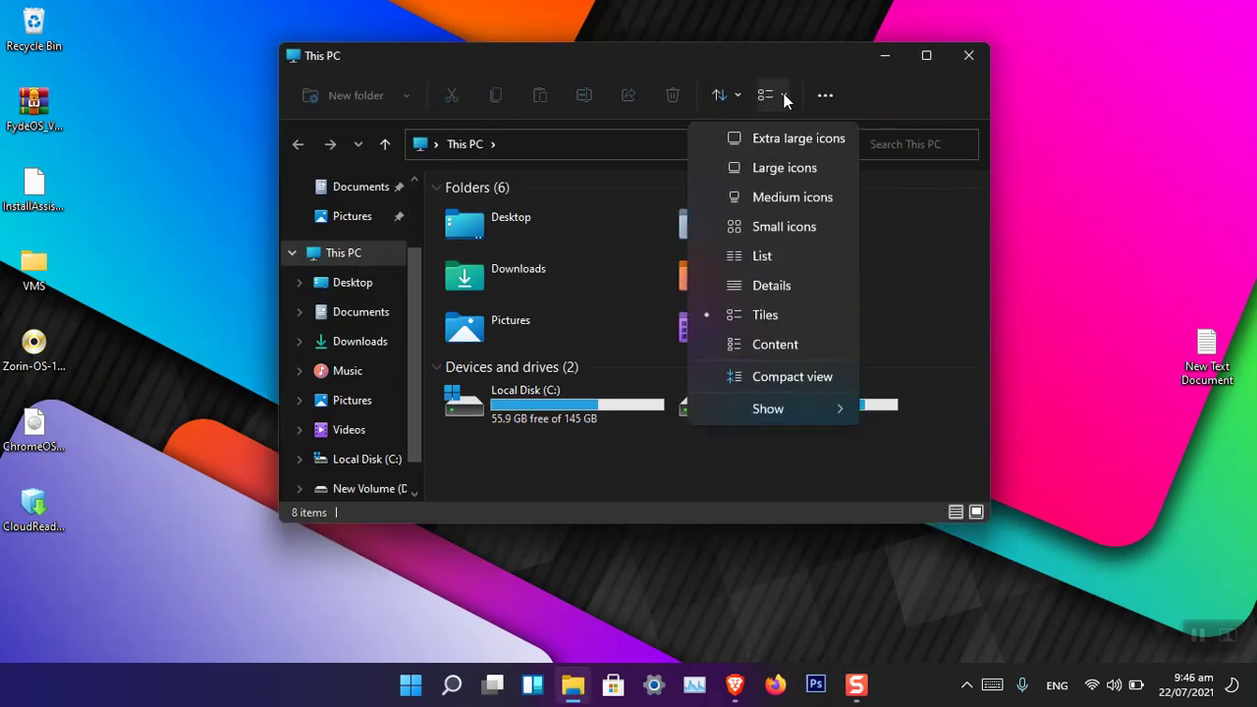
click(891, 95)
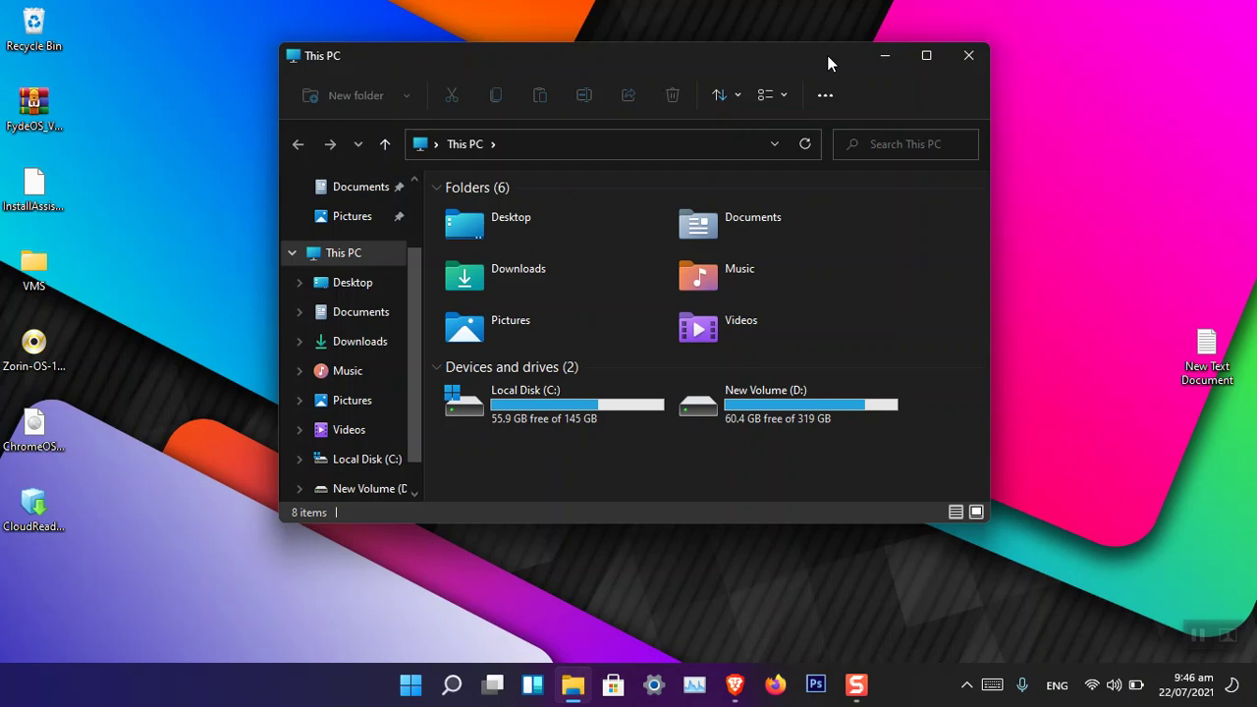
click(962, 57)
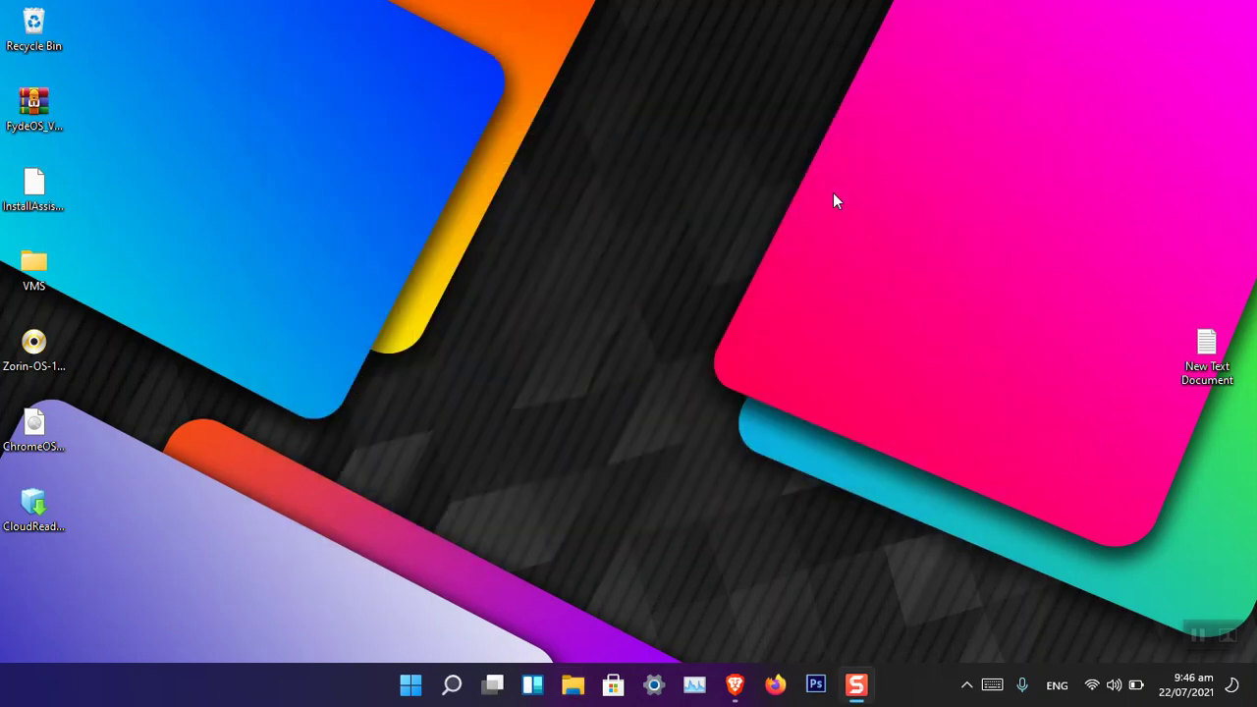
Launch Registry Editor by running regedit from the Win+R Run dialog.
key(super+r)
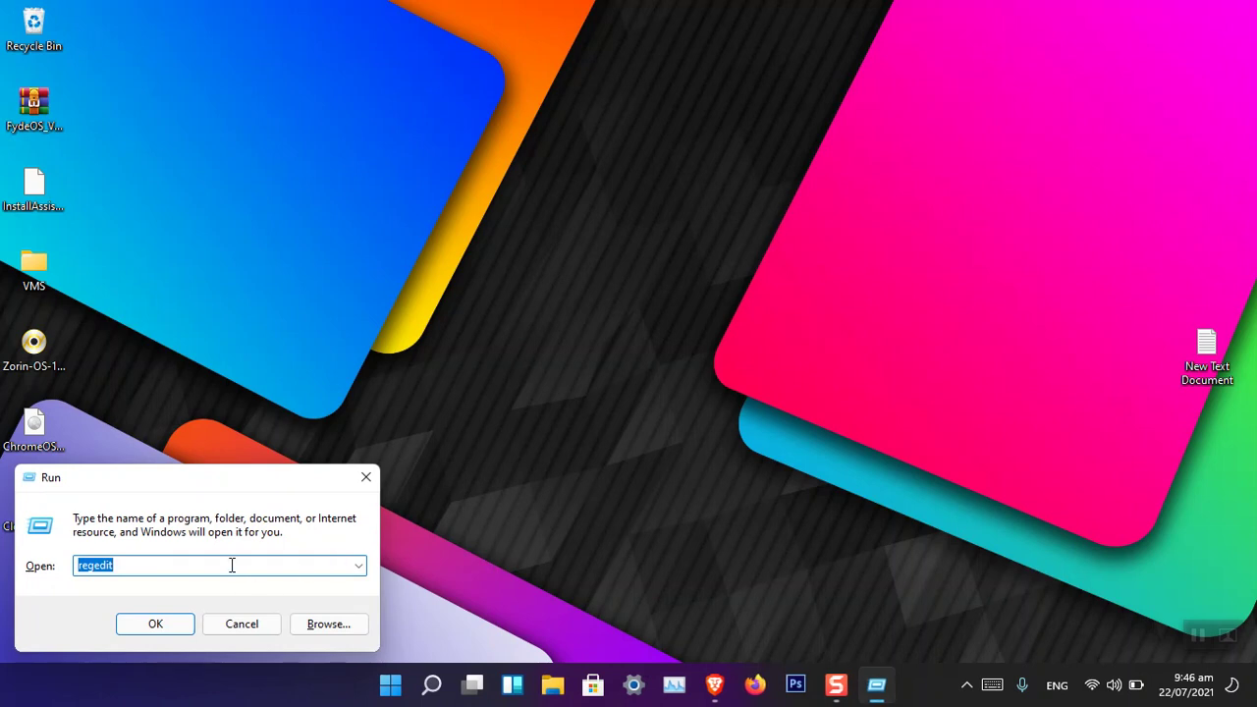
click(232, 564)
drag(119, 566, 68, 570)
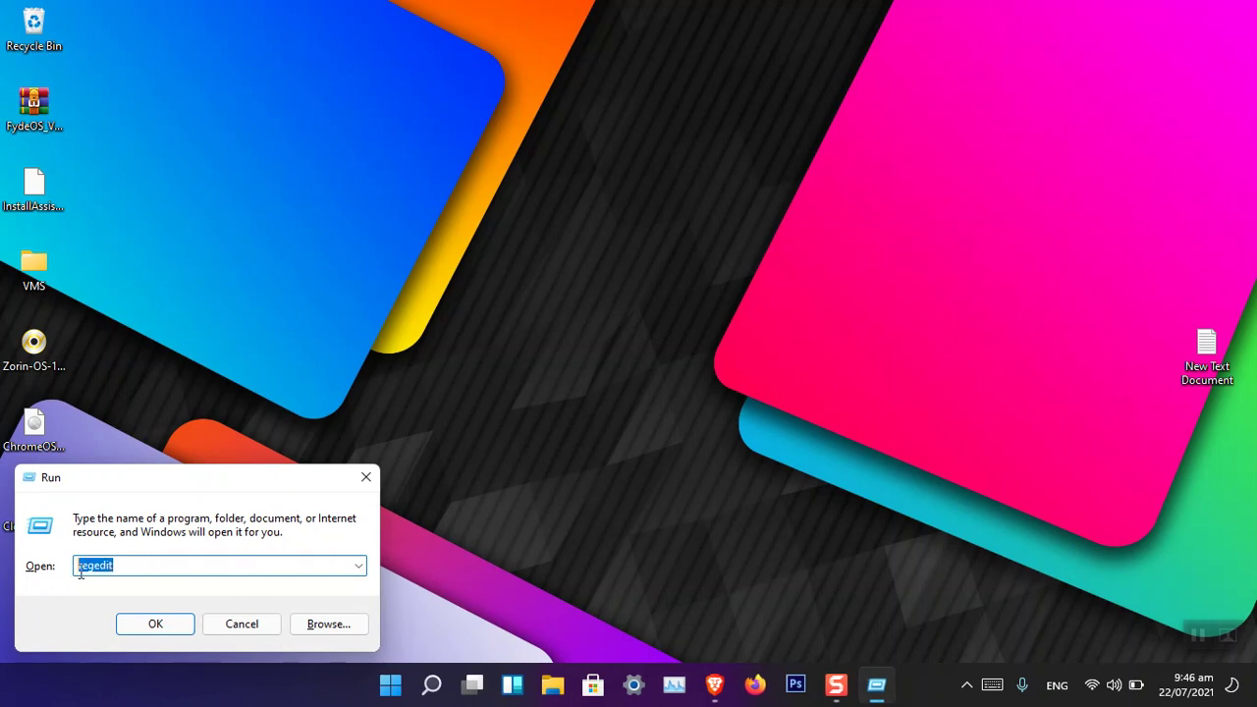
click(131, 573)
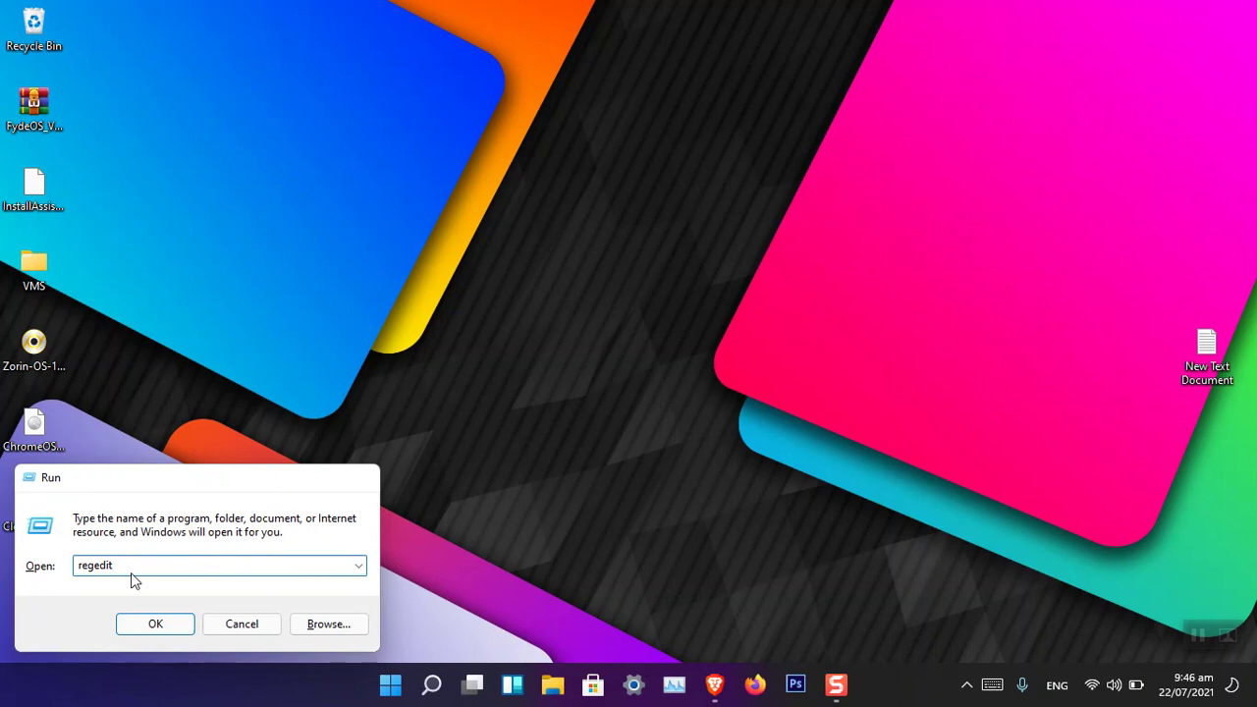
key(Return)
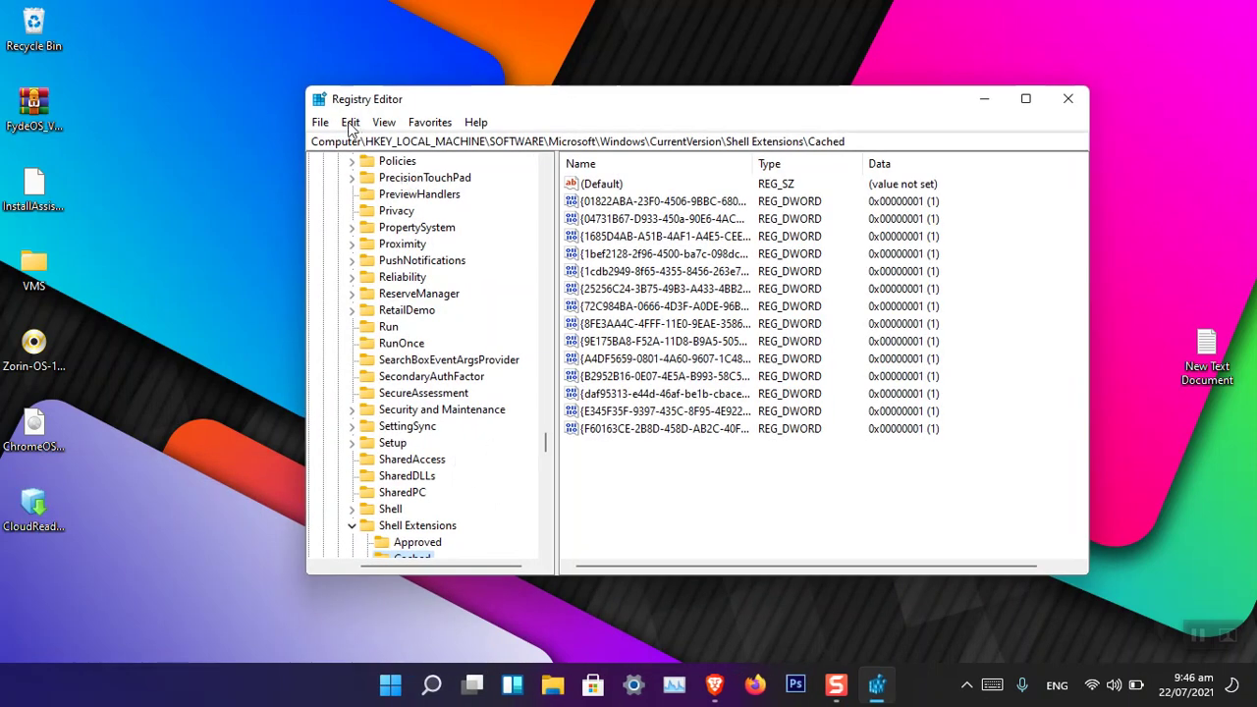
Highlight parts of the Cached key's path in the address bar.
drag(310, 143, 599, 144)
double_click(623, 144)
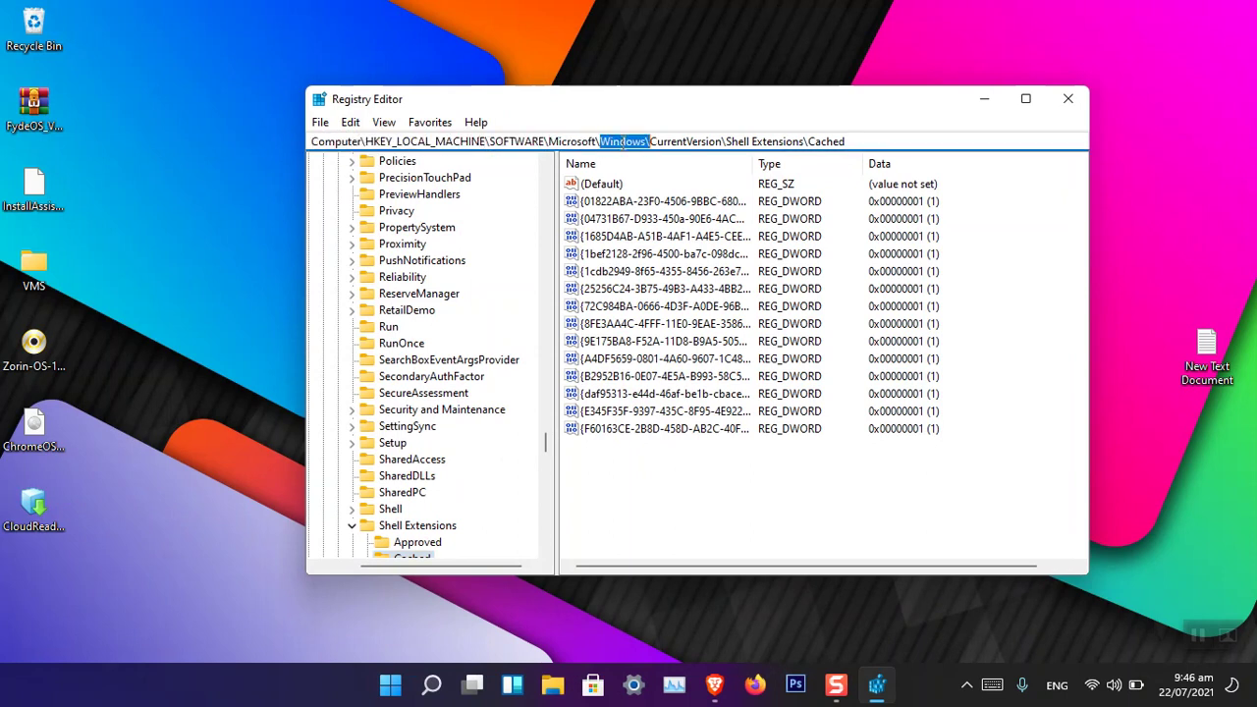
double_click(680, 144)
double_click(739, 142)
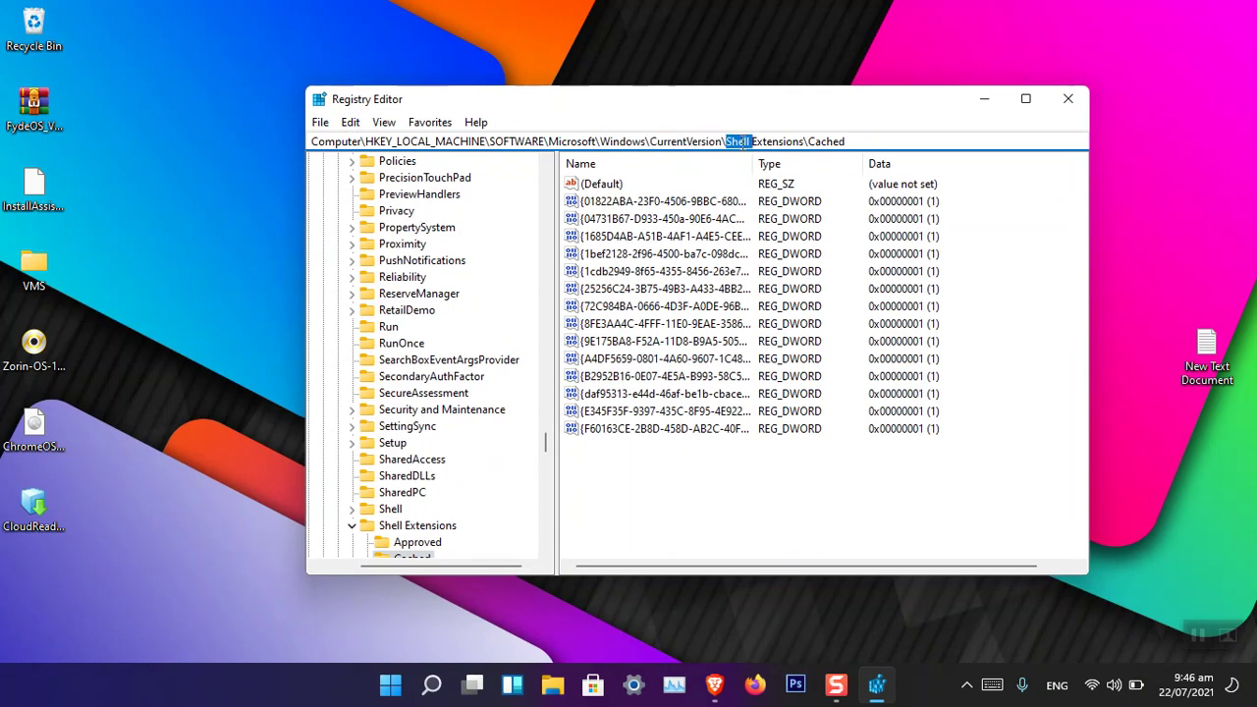
click(774, 142)
drag(806, 142, 473, 141)
scroll(482, 393, down, 2)
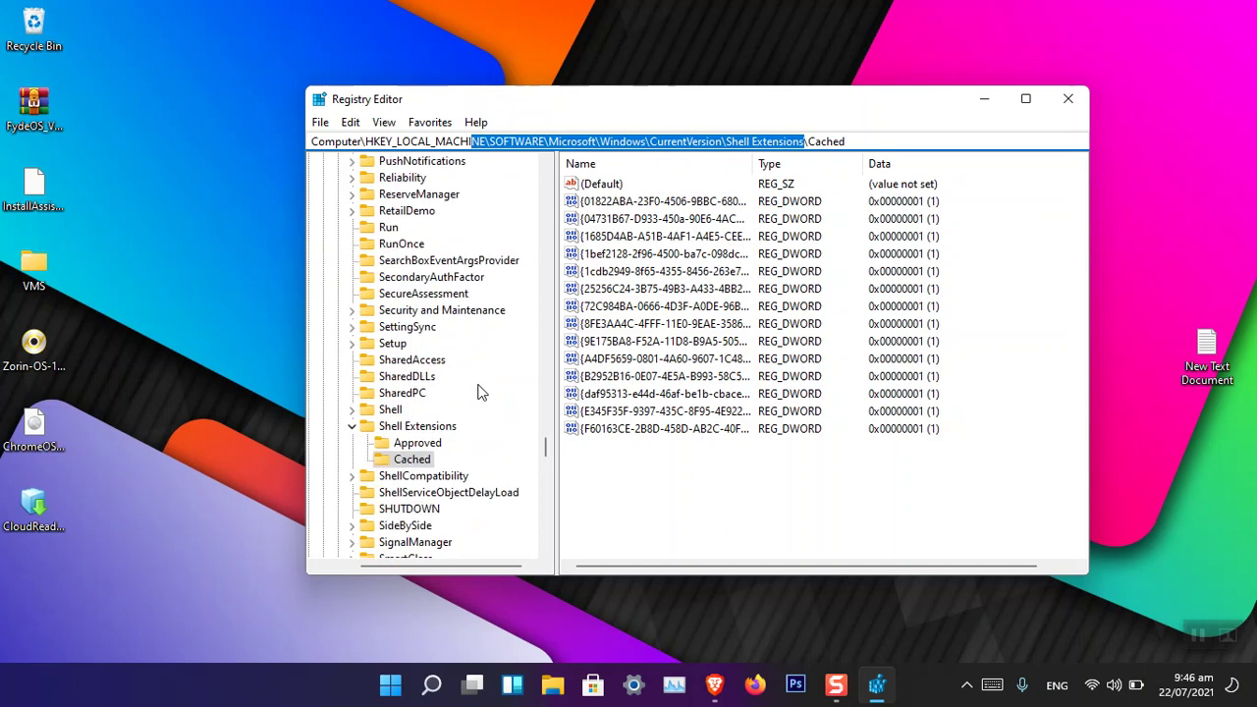
Select the Shell Extensions key and copy its full path from the address bar.
click(422, 426)
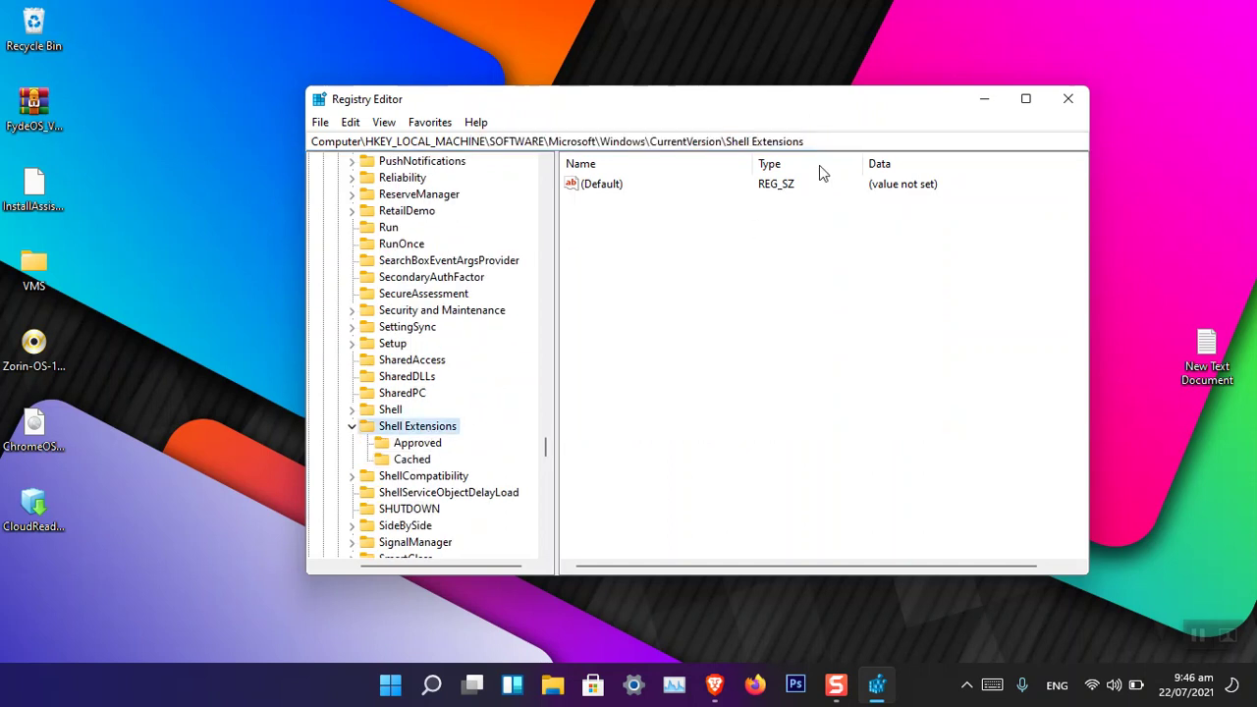
drag(805, 142, 312, 141)
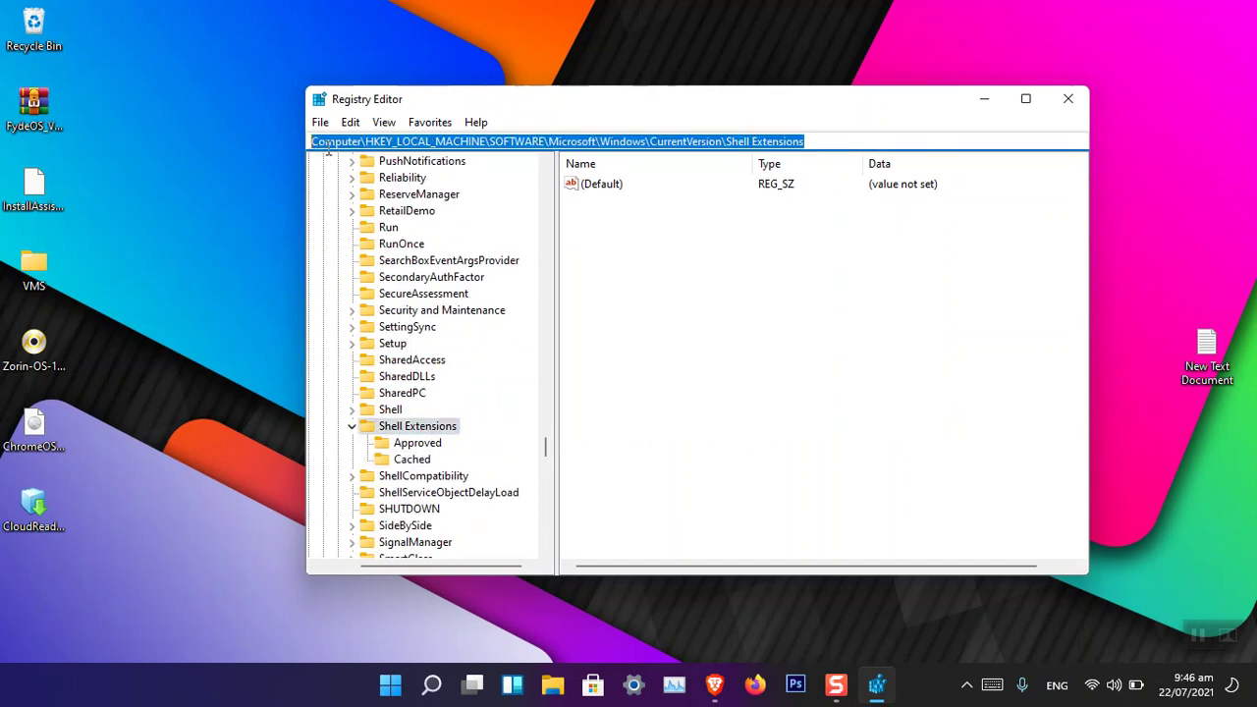
right_click(328, 145)
click(371, 208)
click(823, 142)
key(Return)
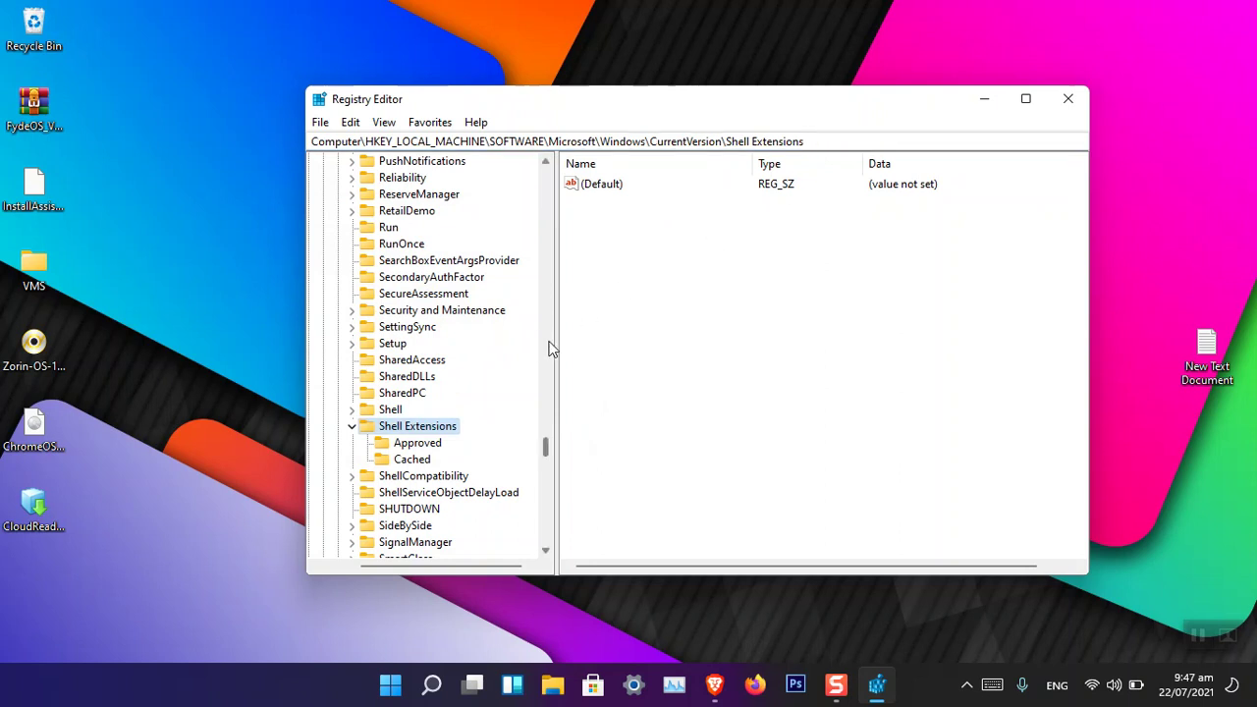
right_click(438, 433)
Create a new subkey named Blocked under Shell Extensions.
mouse_move(480, 462)
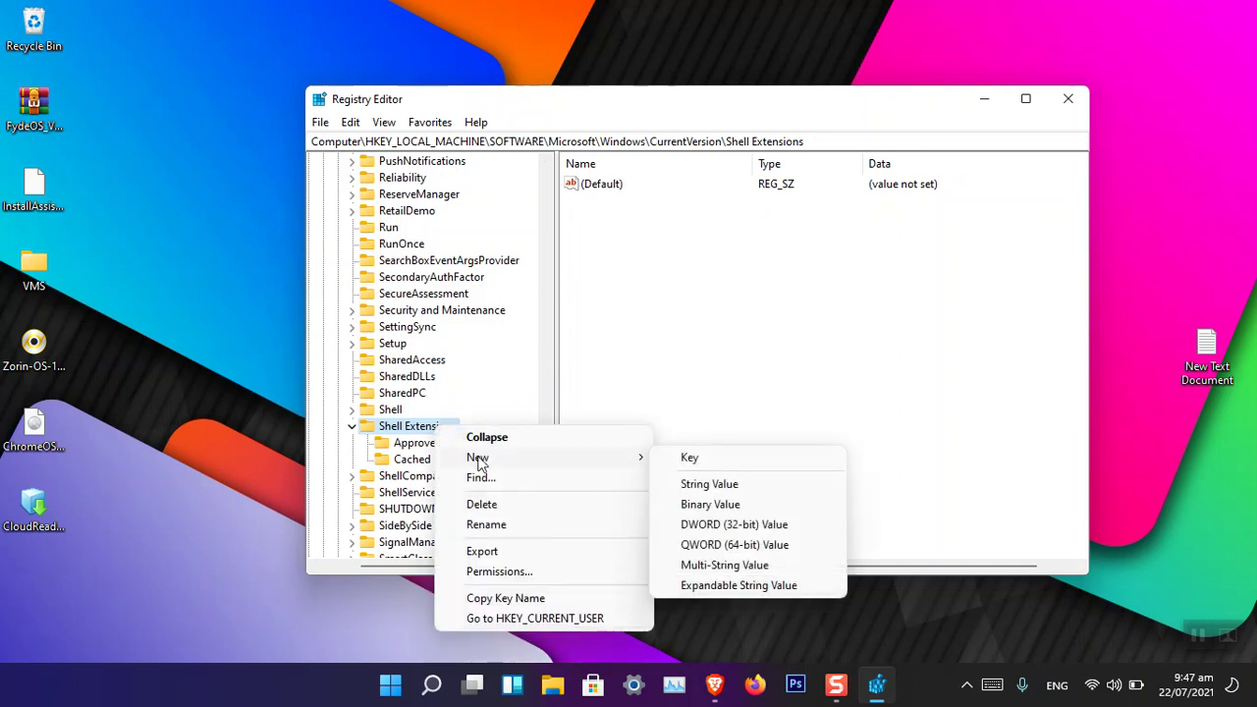
click(693, 467)
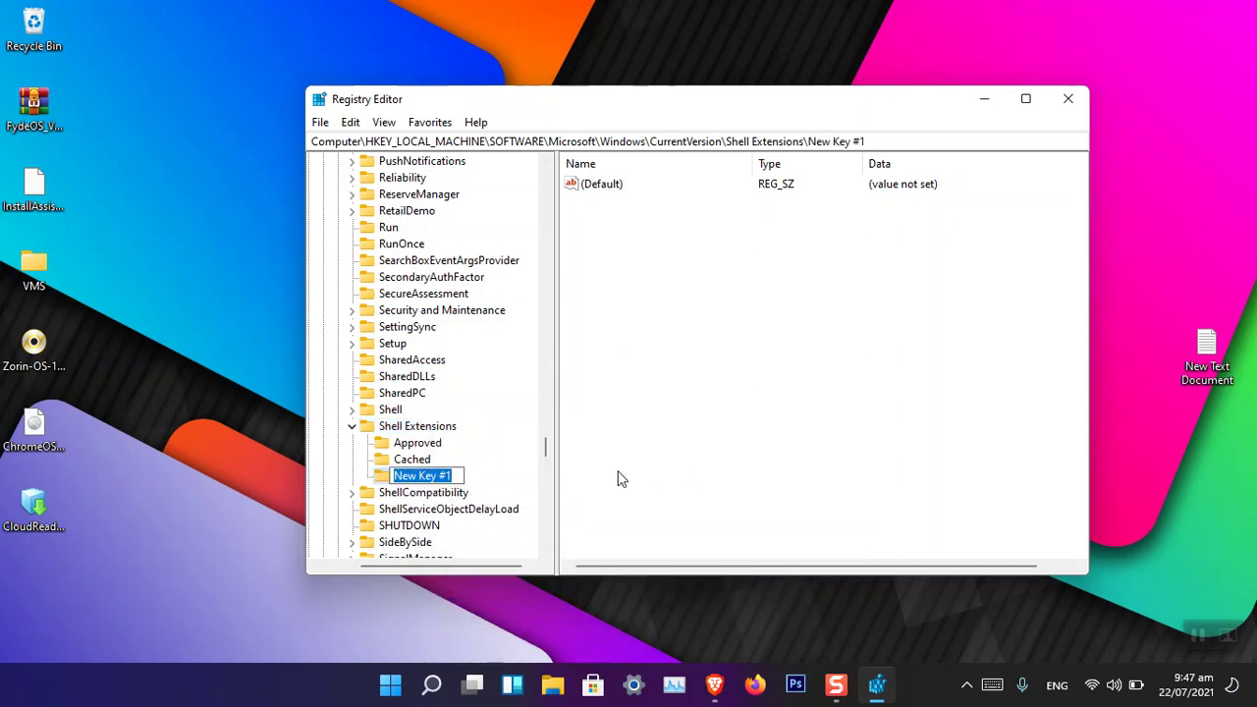
text(Blocked)
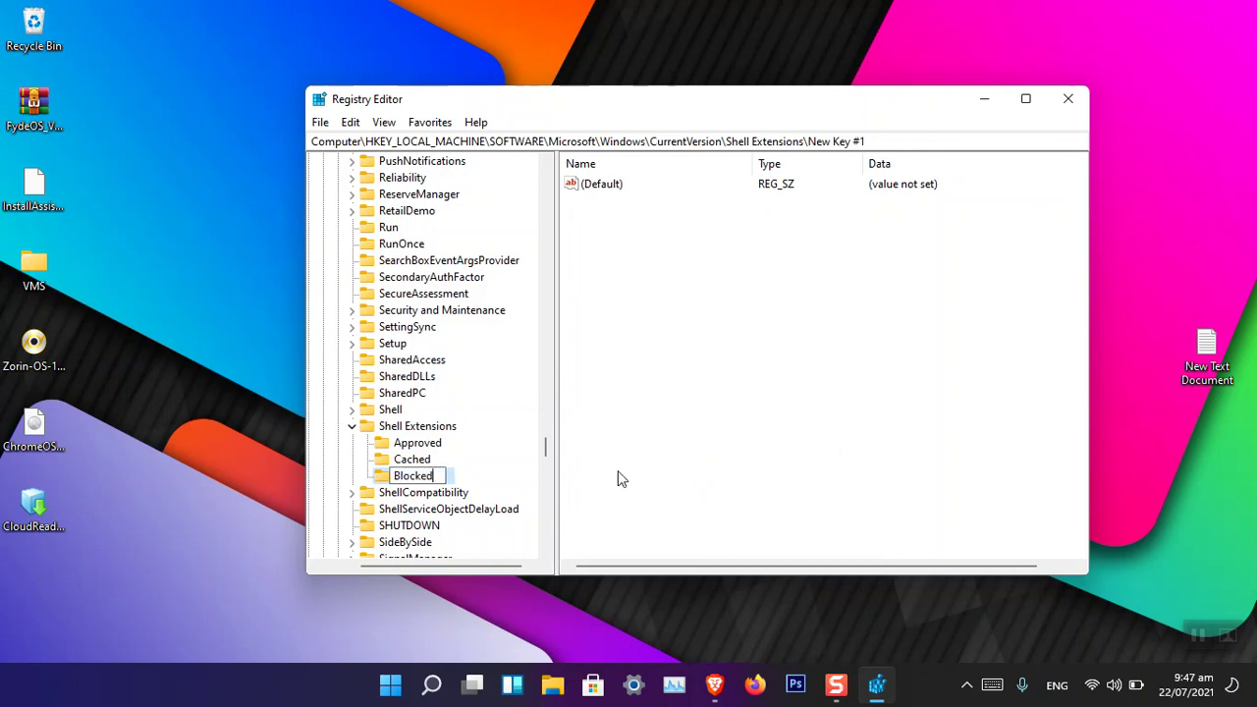
key(Return)
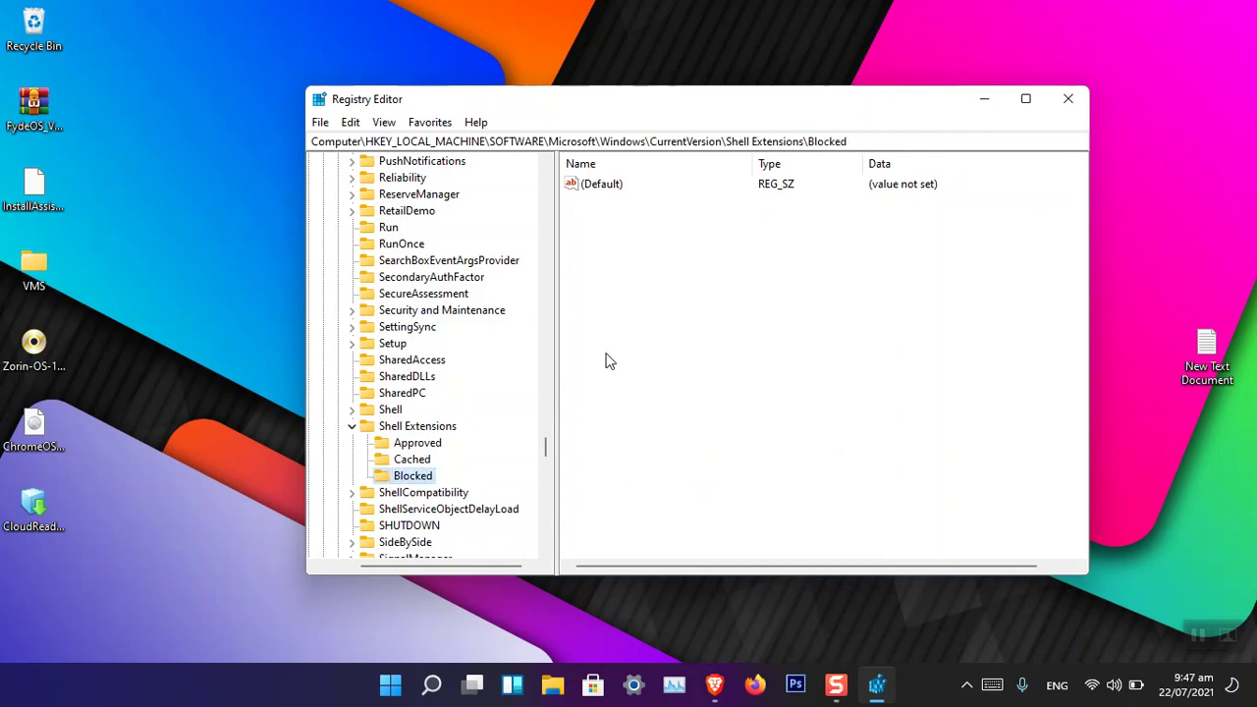
Add a new string value to Blocked and select the GUID in the text document.
right_click(658, 249)
mouse_move(689, 250)
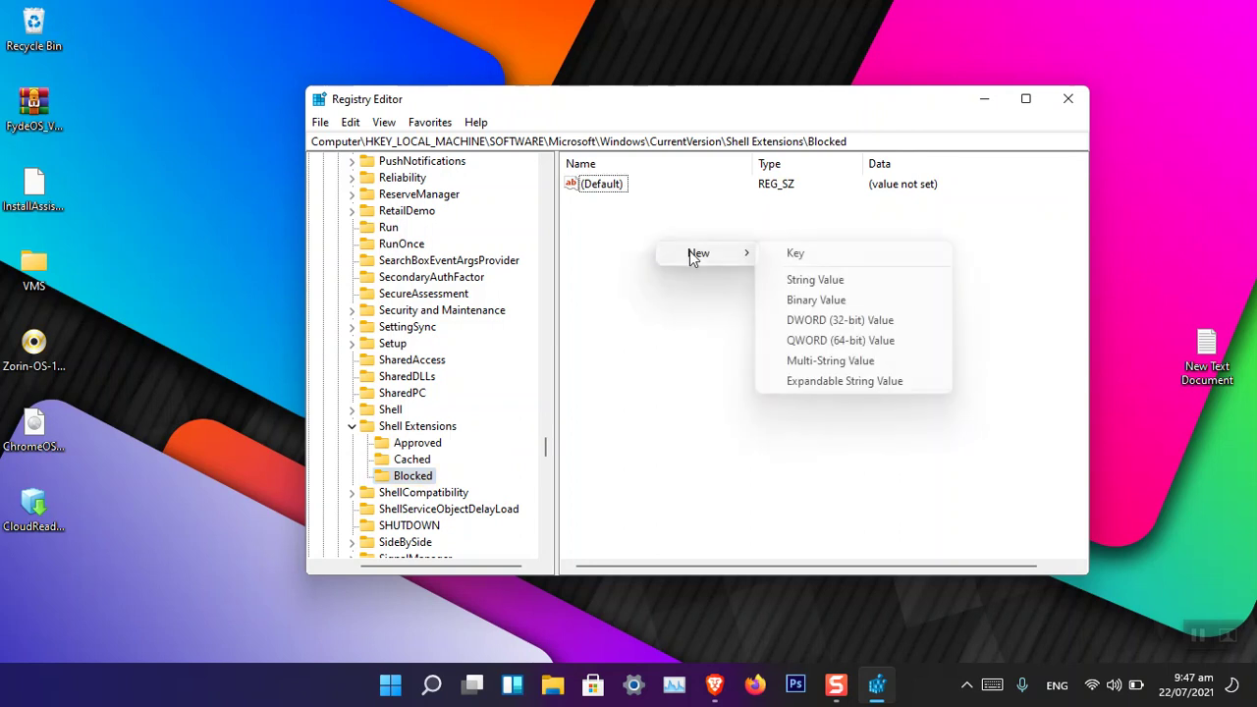
click(817, 281)
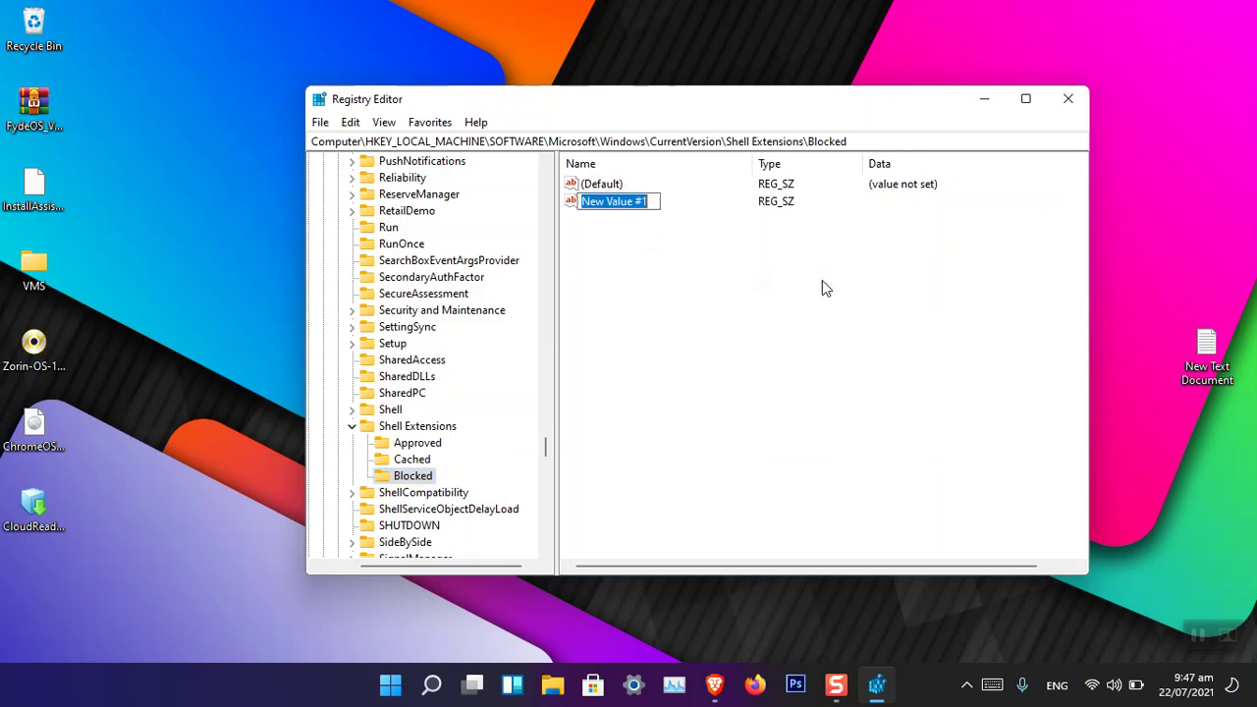
double_click(1206, 349)
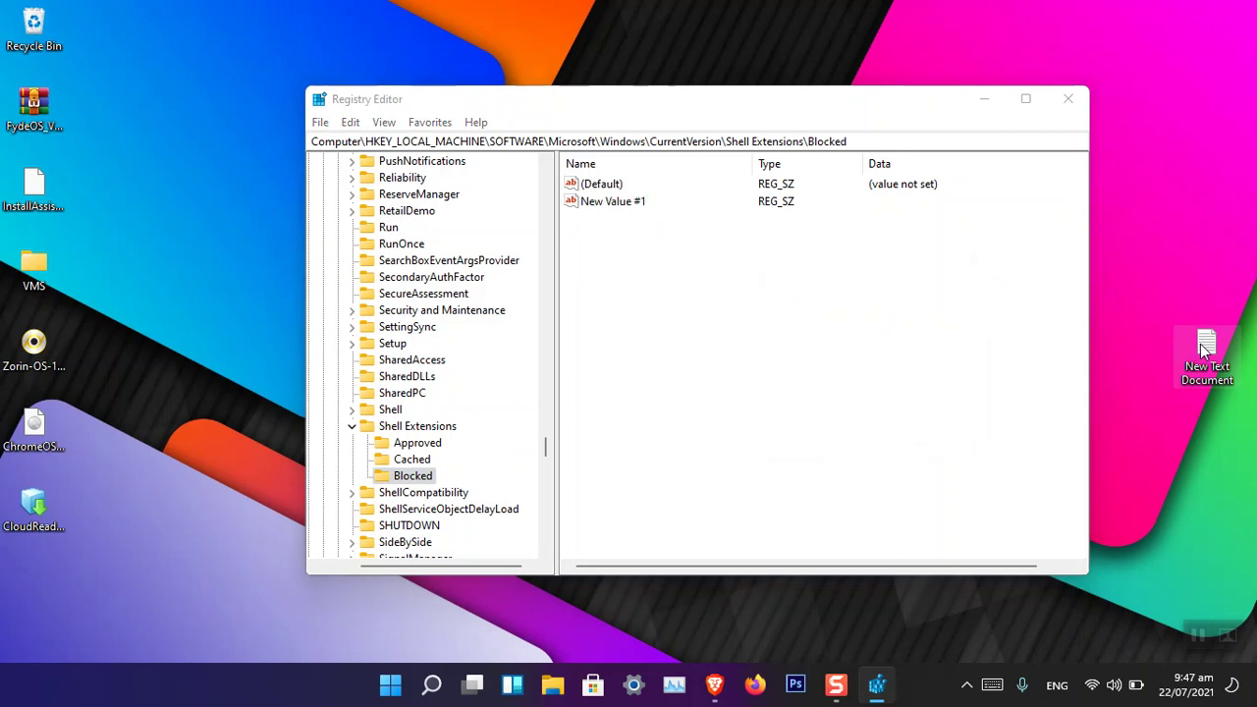
drag(836, 159, 532, 162)
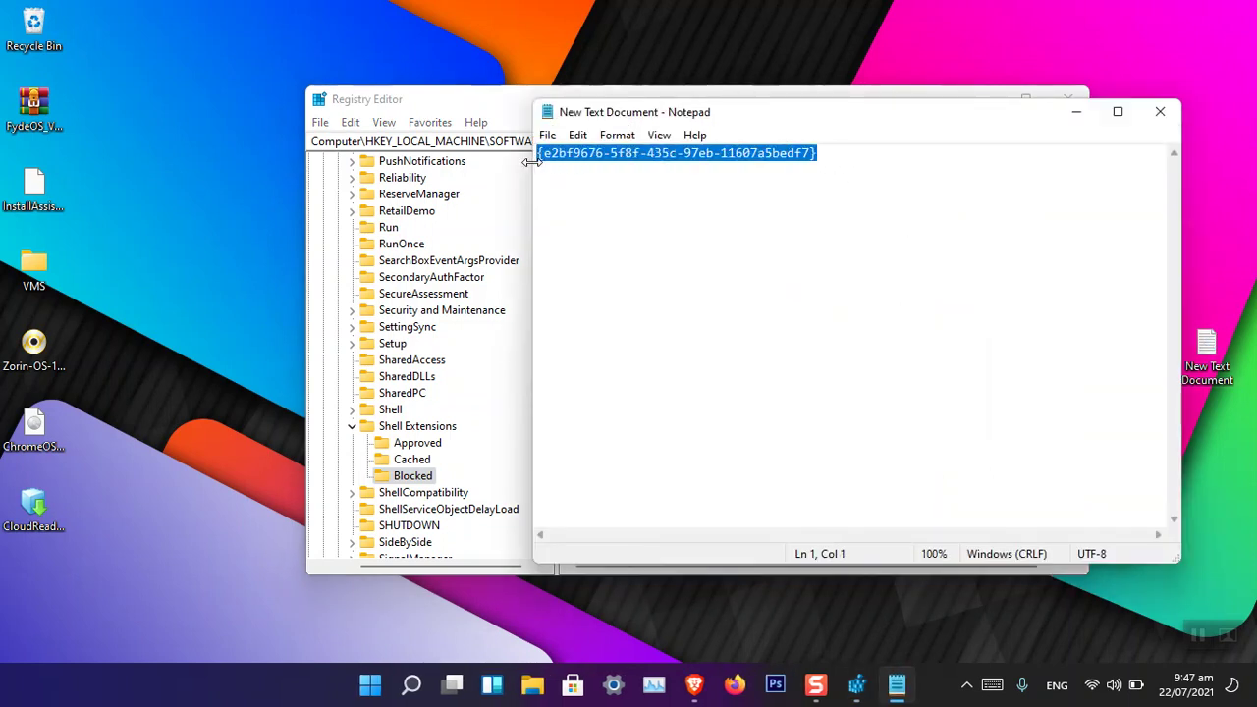
click(1160, 111)
Rename New Value #1 to the GUID {e2bf9676-5f8f-435c-97eb-11607a5bedf7}.
right_click(609, 206)
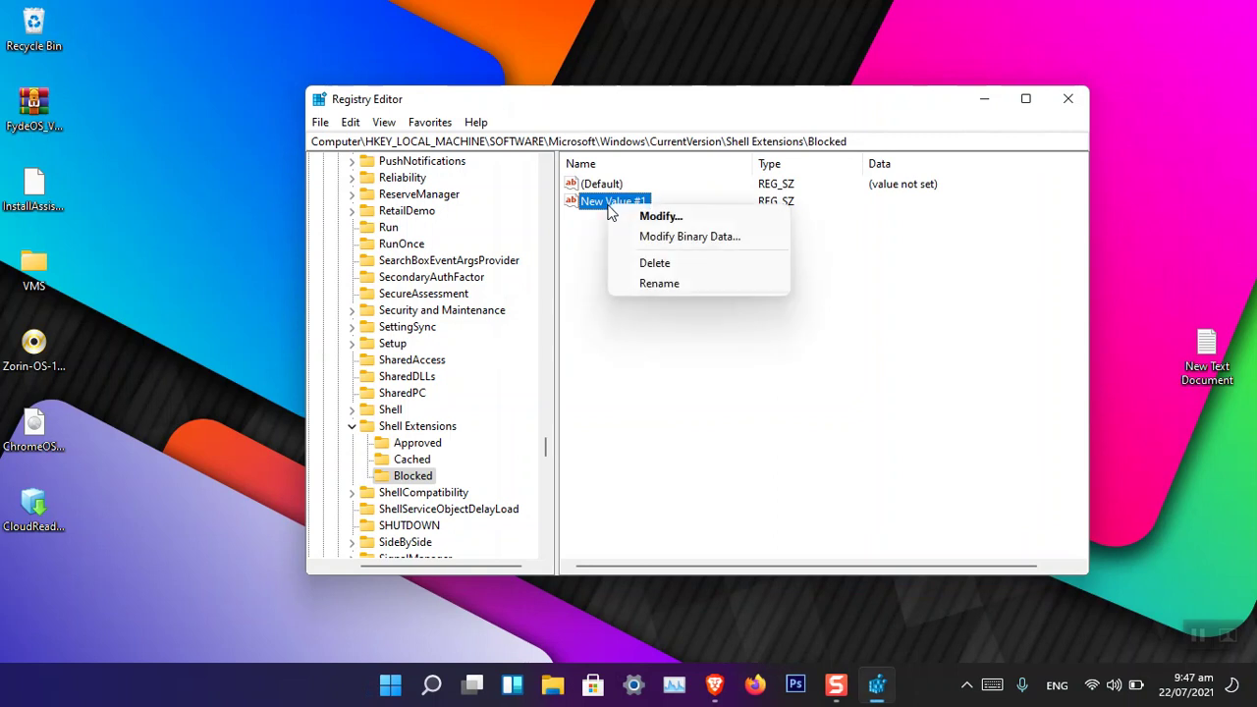
click(640, 285)
key(ctrl+v)
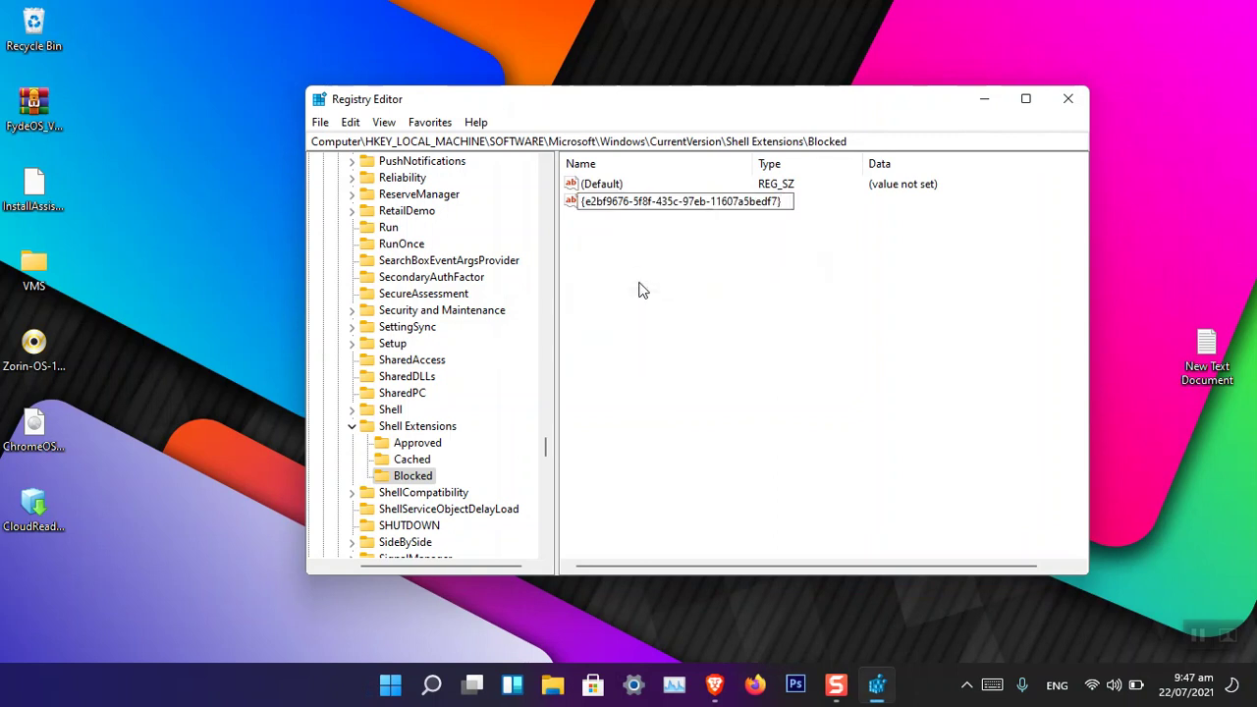
key(Return)
click(640, 285)
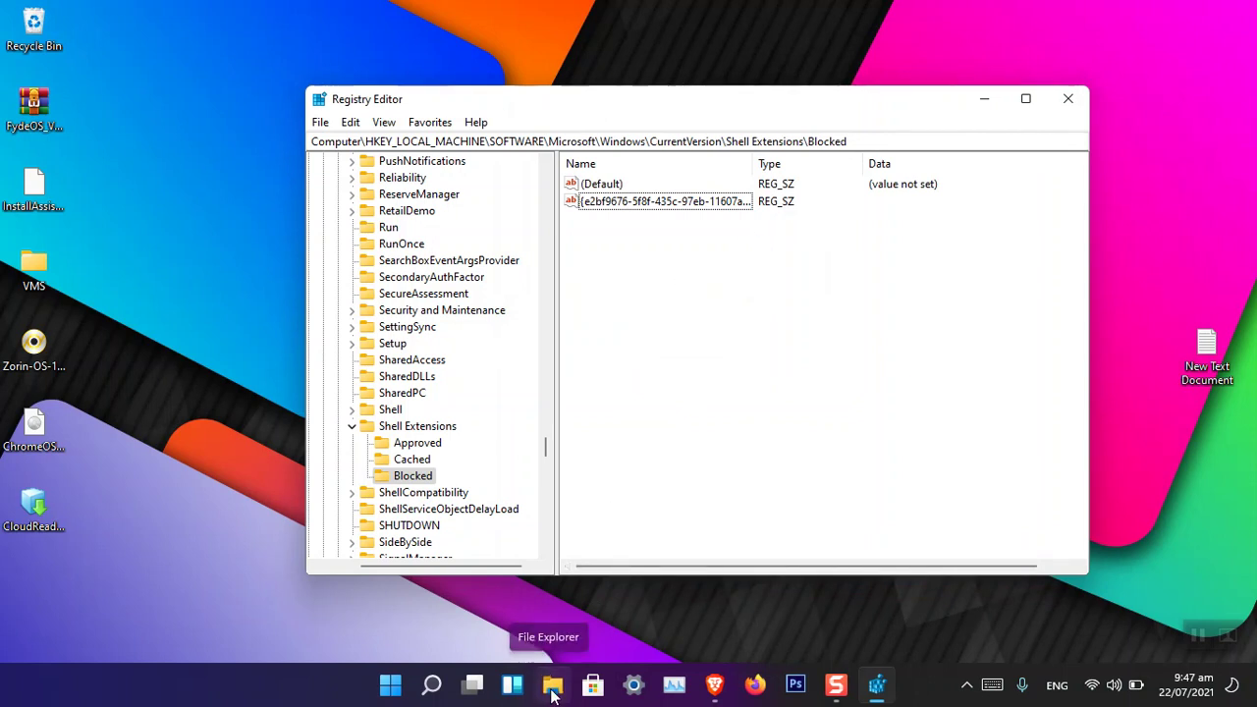
Open This PC to check the still-simplified toolbar's layout options, then bring up Task Manager.
click(553, 688)
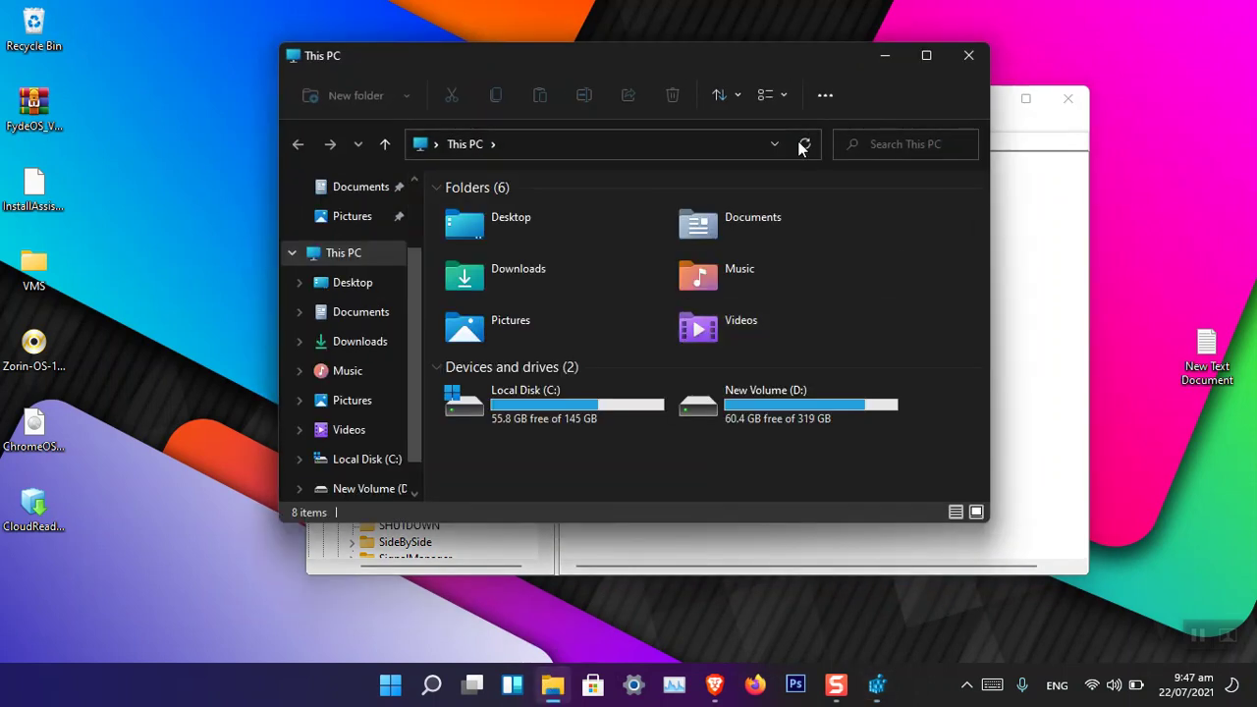
click(787, 92)
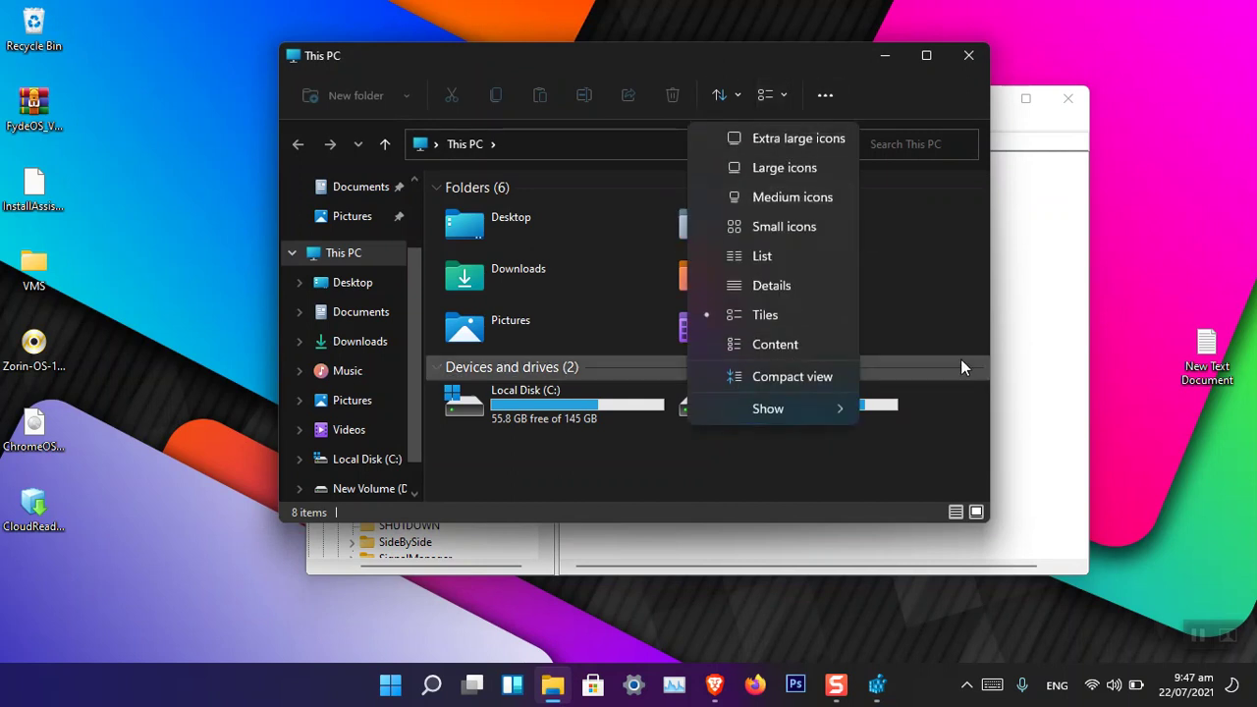
click(925, 469)
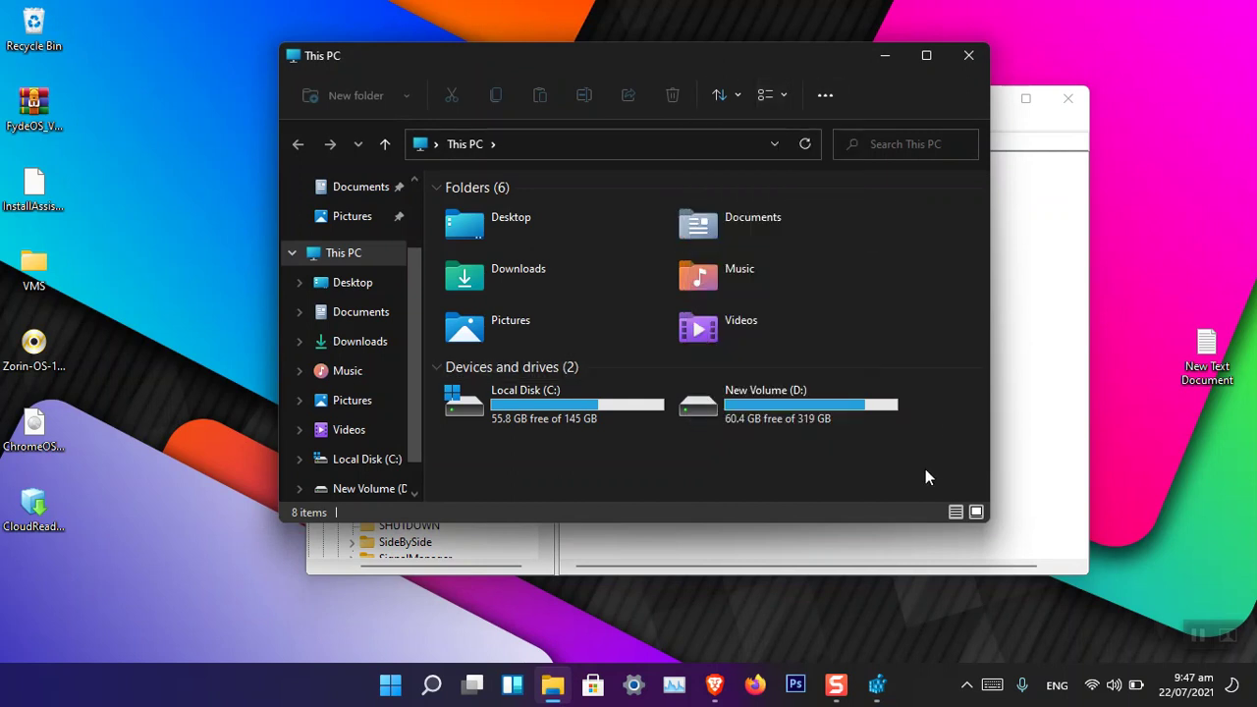
click(674, 685)
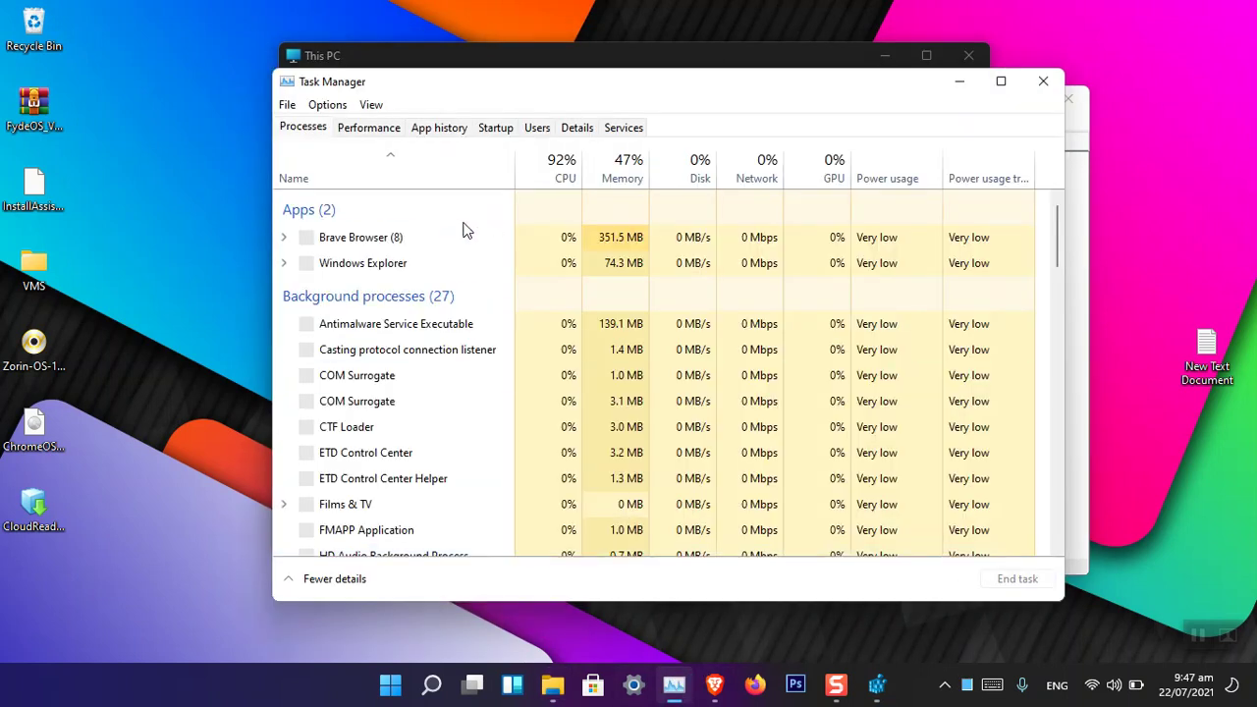
Close the This PC window and restart the Windows Explorer process in Task Manager.
click(506, 58)
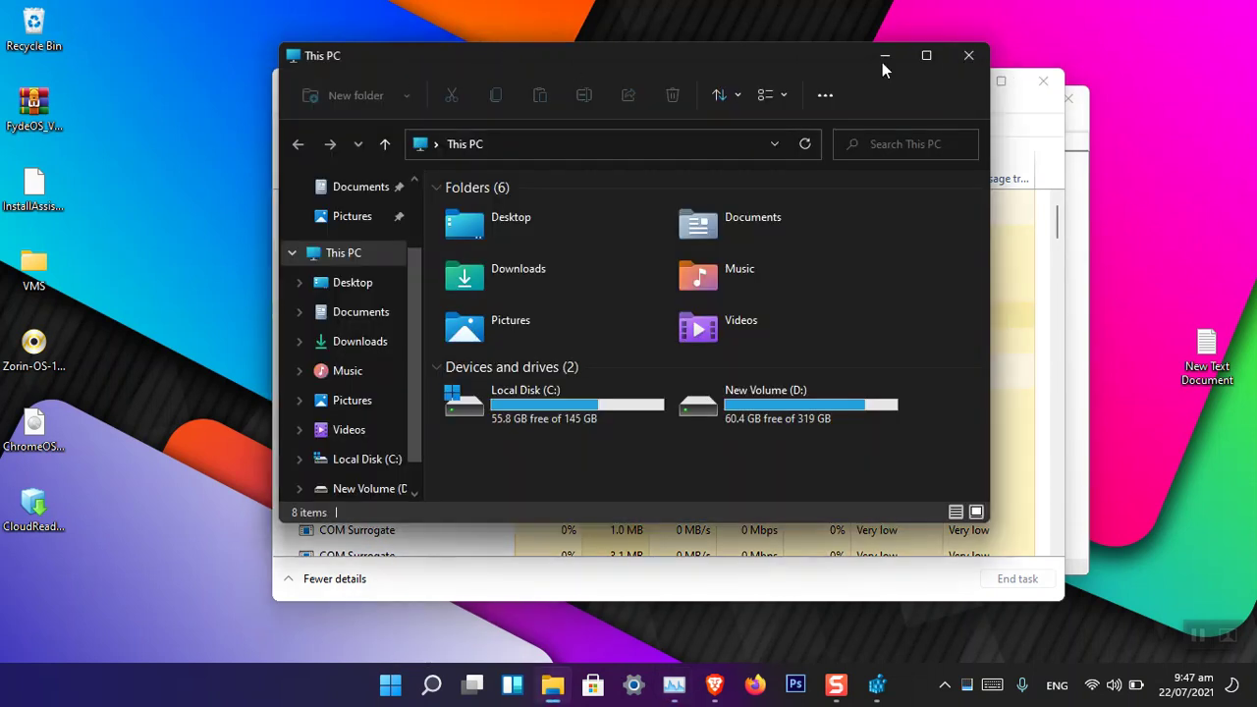
click(968, 57)
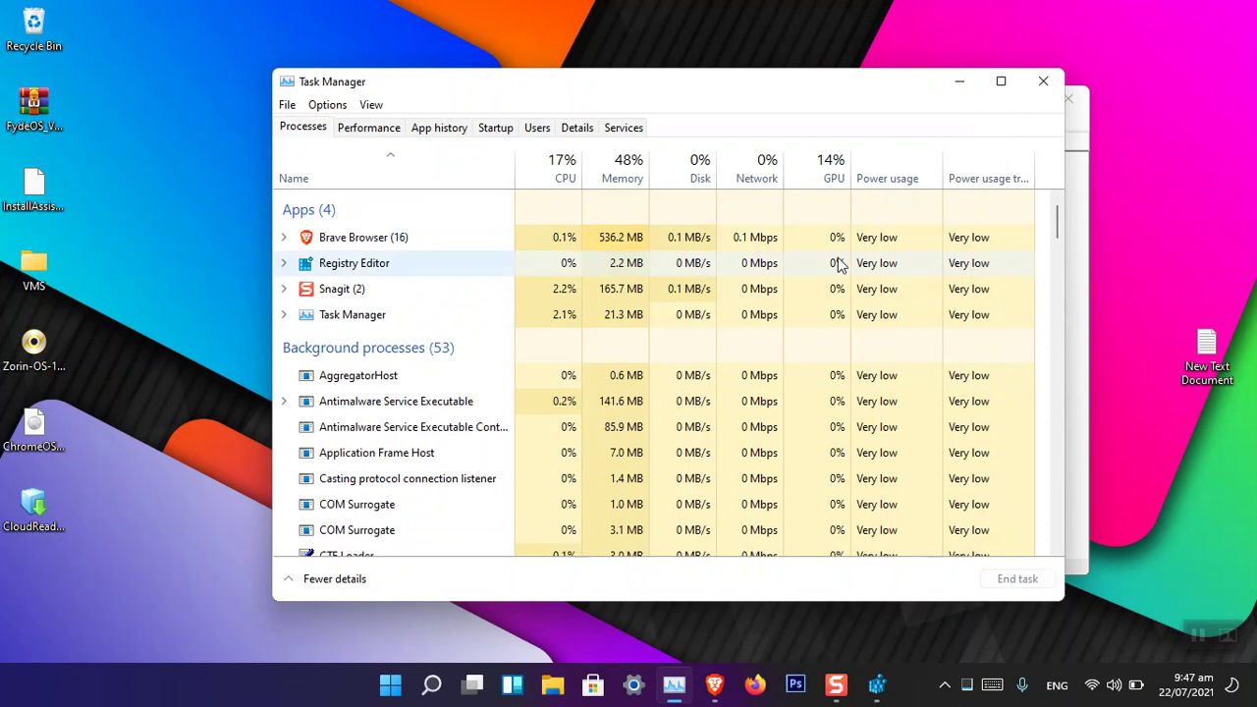
drag(1057, 222, 1057, 536)
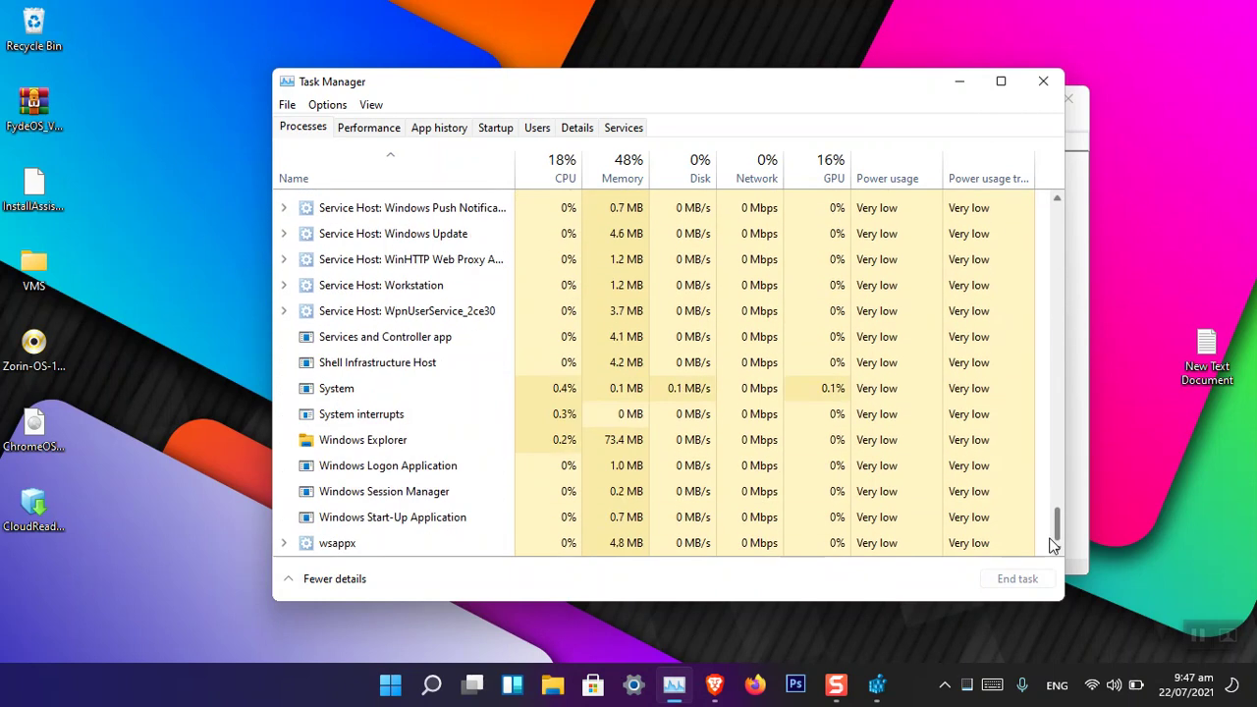
click(393, 442)
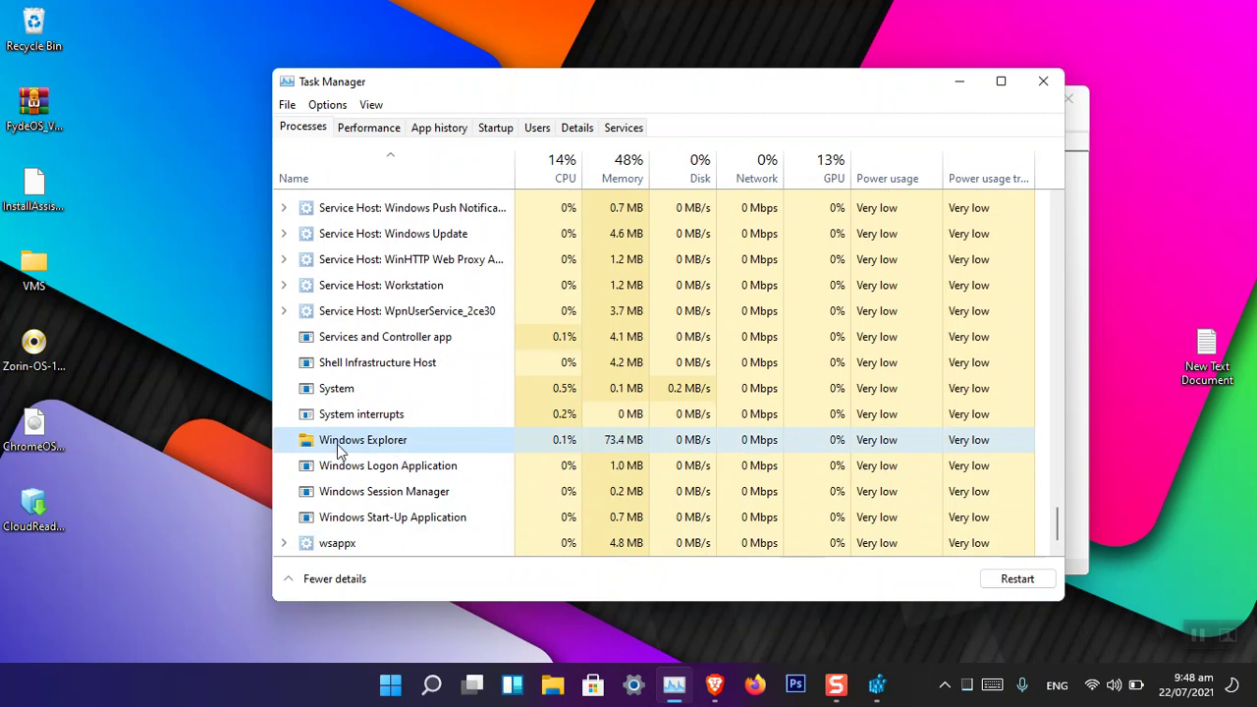
click(1016, 582)
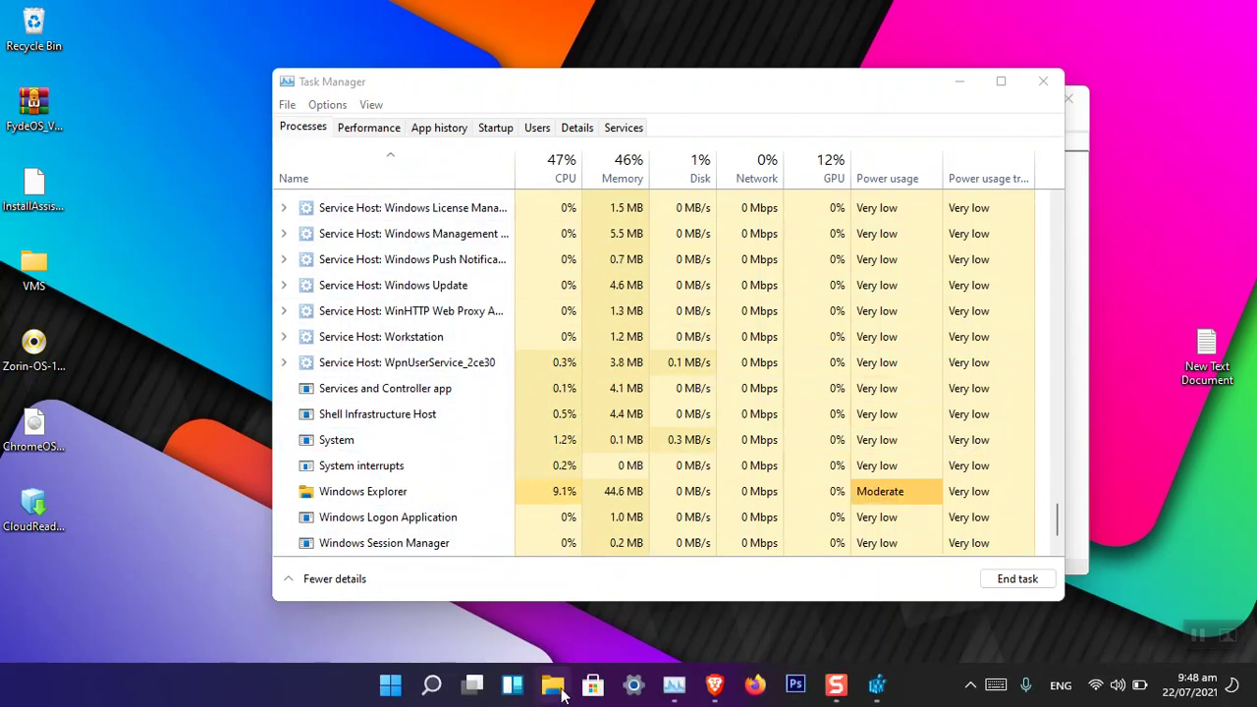
Open This PC, view the classic ribbon's View tab, collapse the ribbon, and close the window.
click(555, 693)
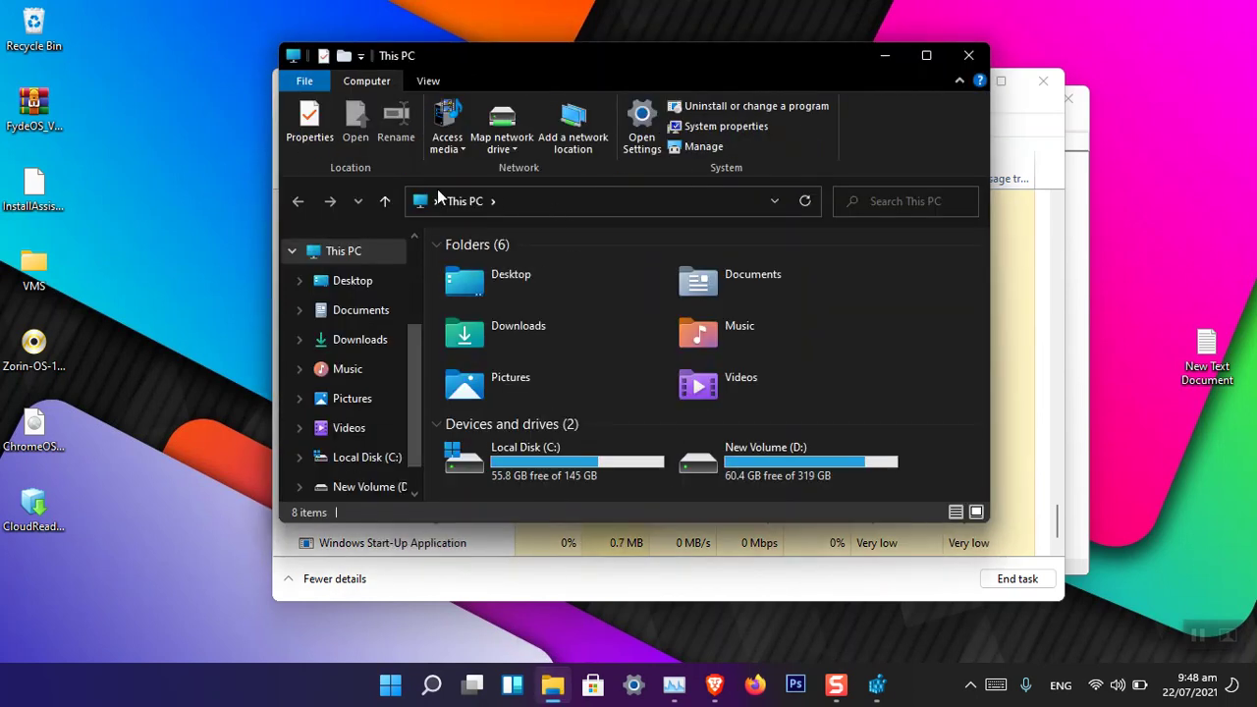
mouse_move(477, 56)
mouse_down()
mouse_move(520, 66)
mouse_move(482, 70)
mouse_up()
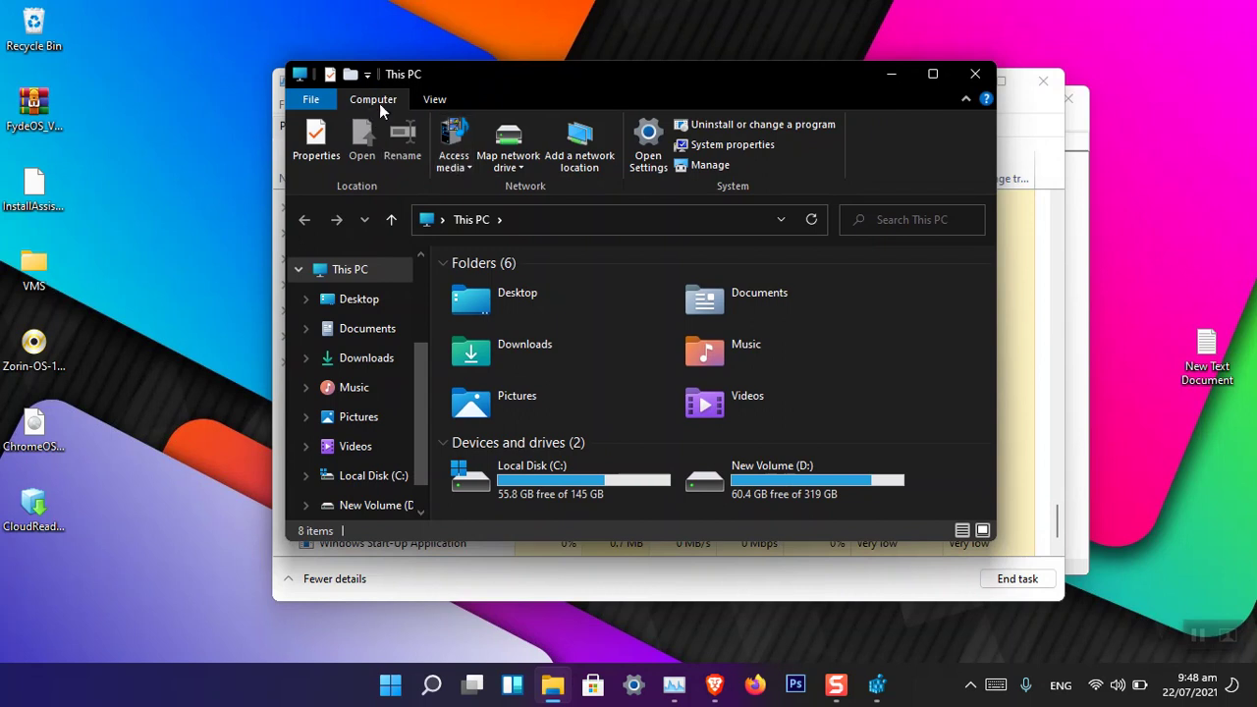
click(434, 101)
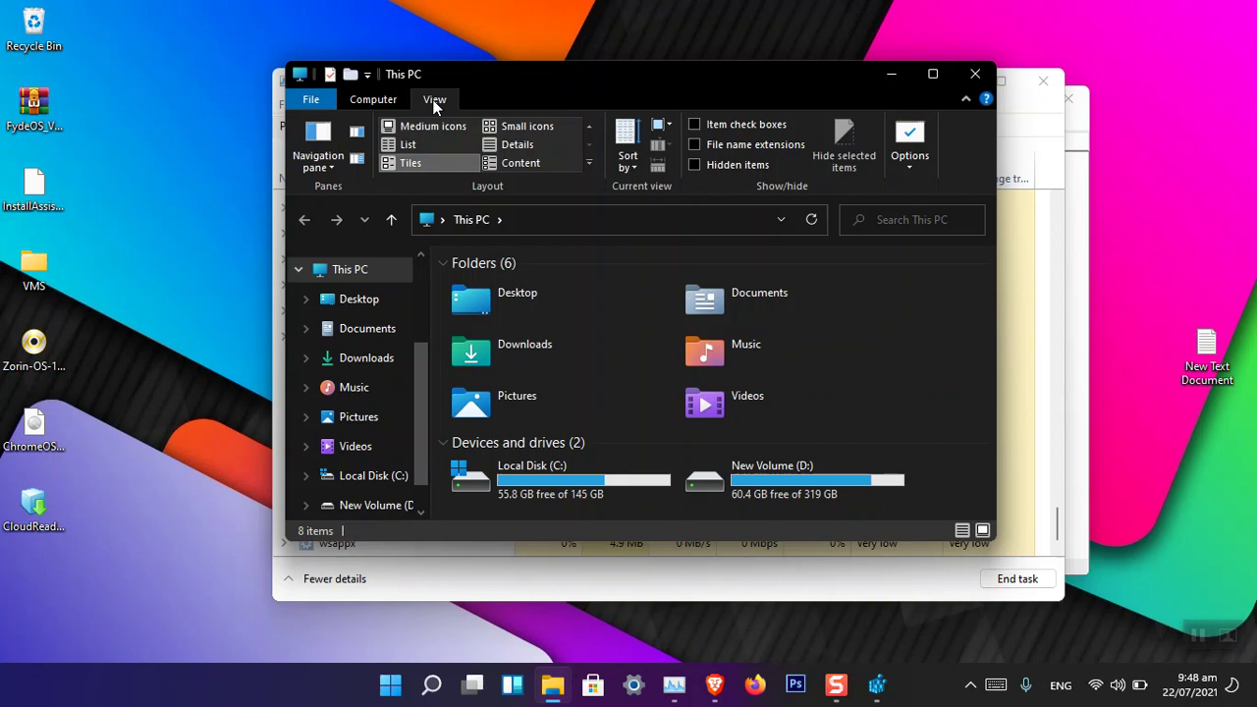
click(966, 100)
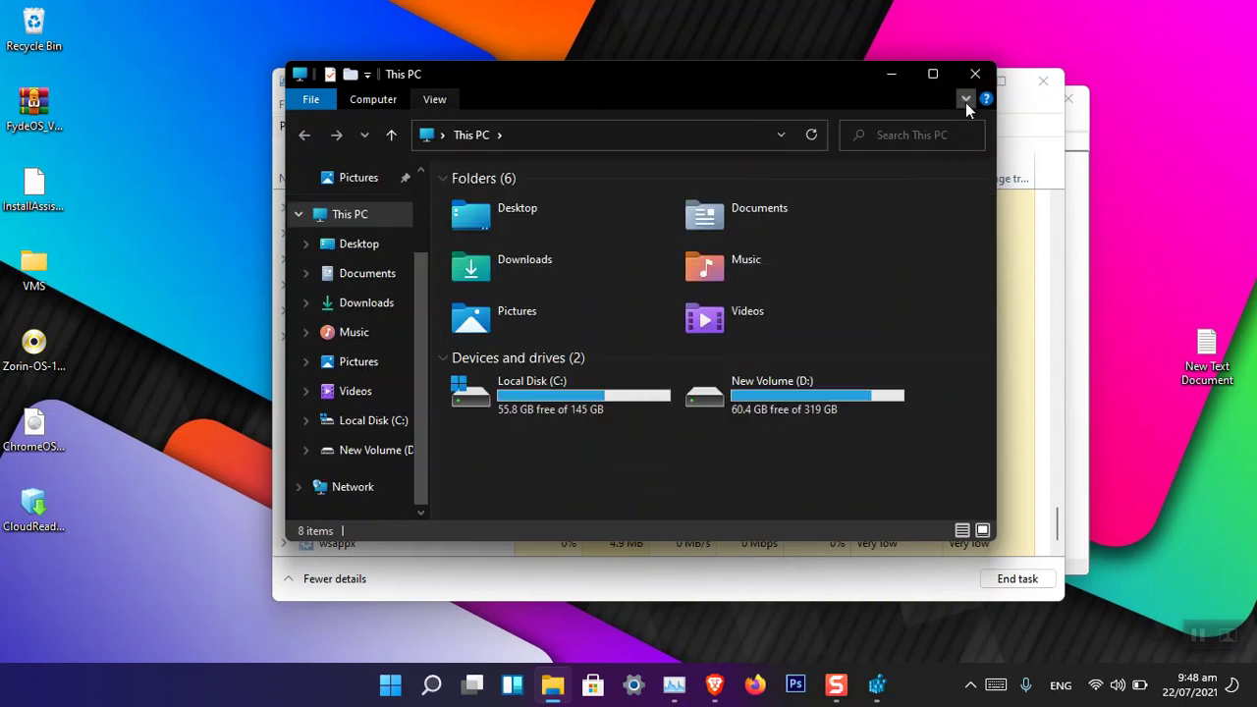
click(965, 79)
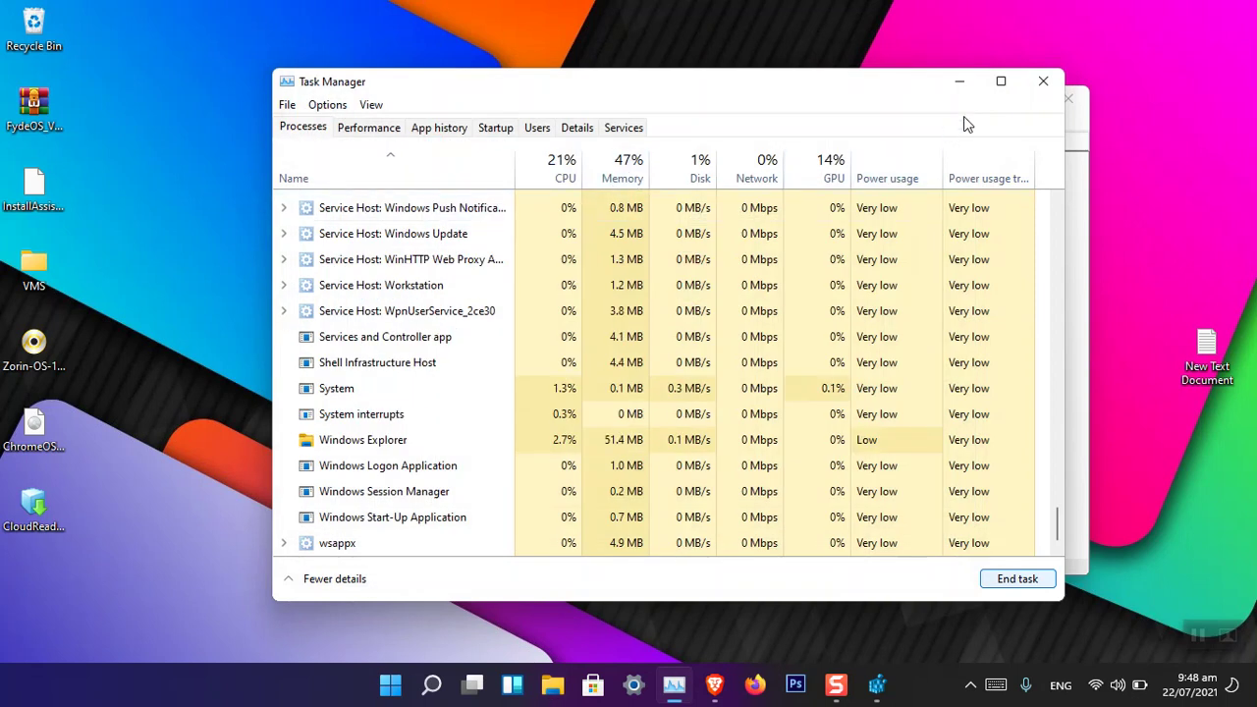
Close Task Manager, then delete the Blocked key and confirm the deletion.
click(1043, 81)
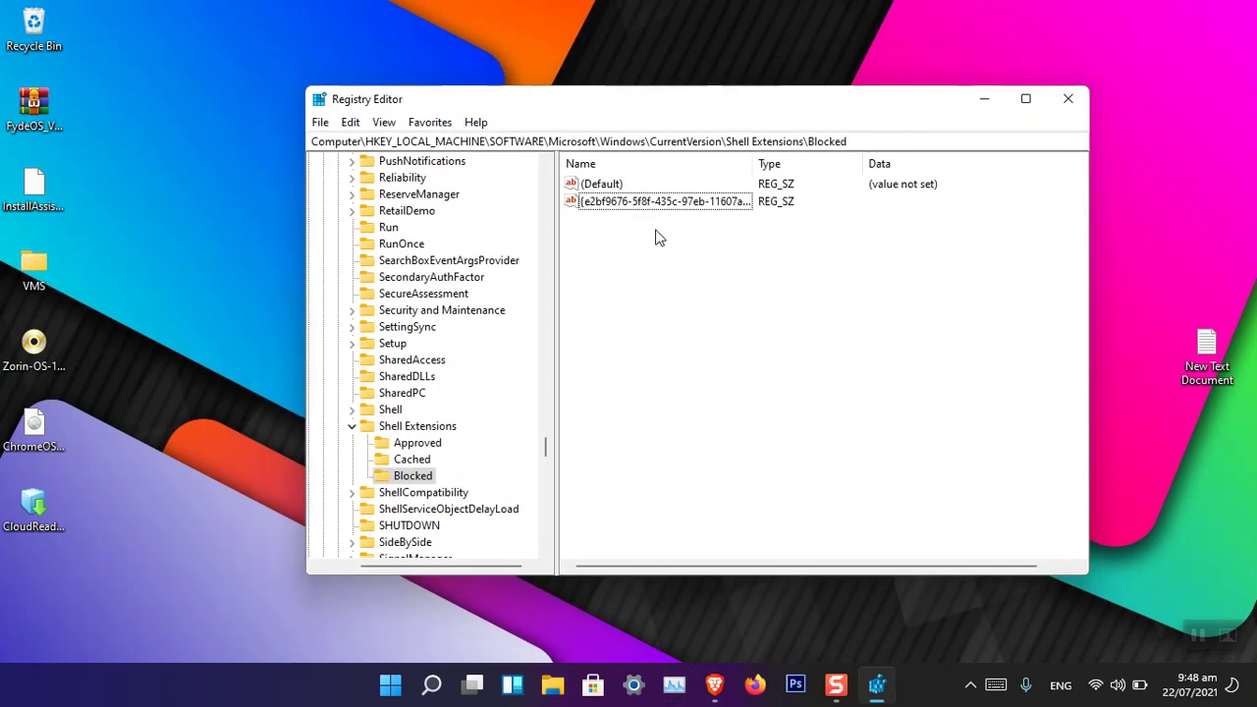
right_click(417, 480)
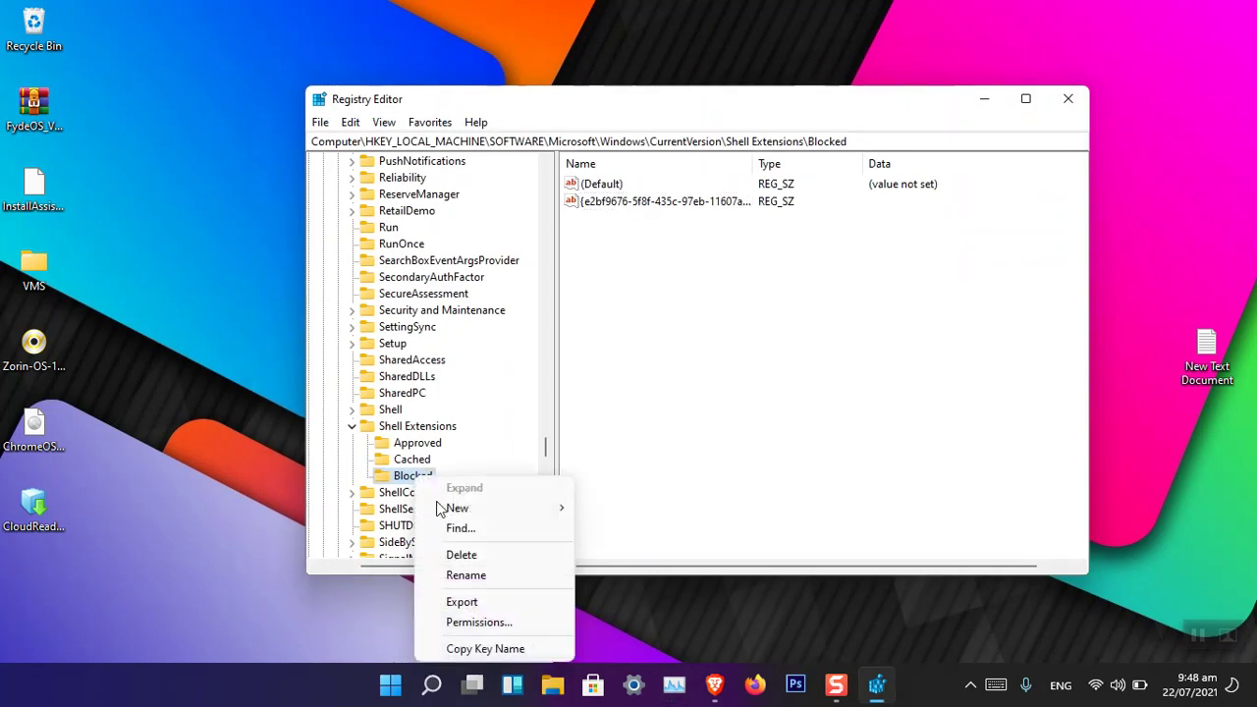
click(460, 556)
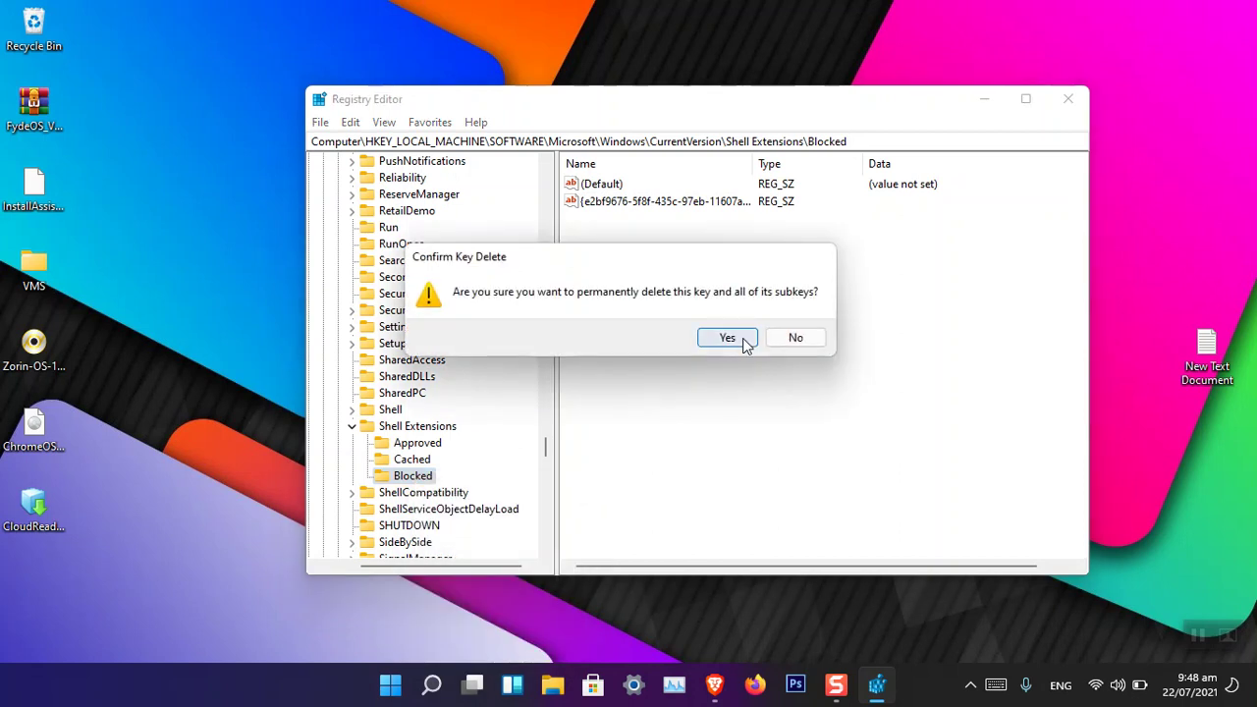
click(742, 341)
click(674, 685)
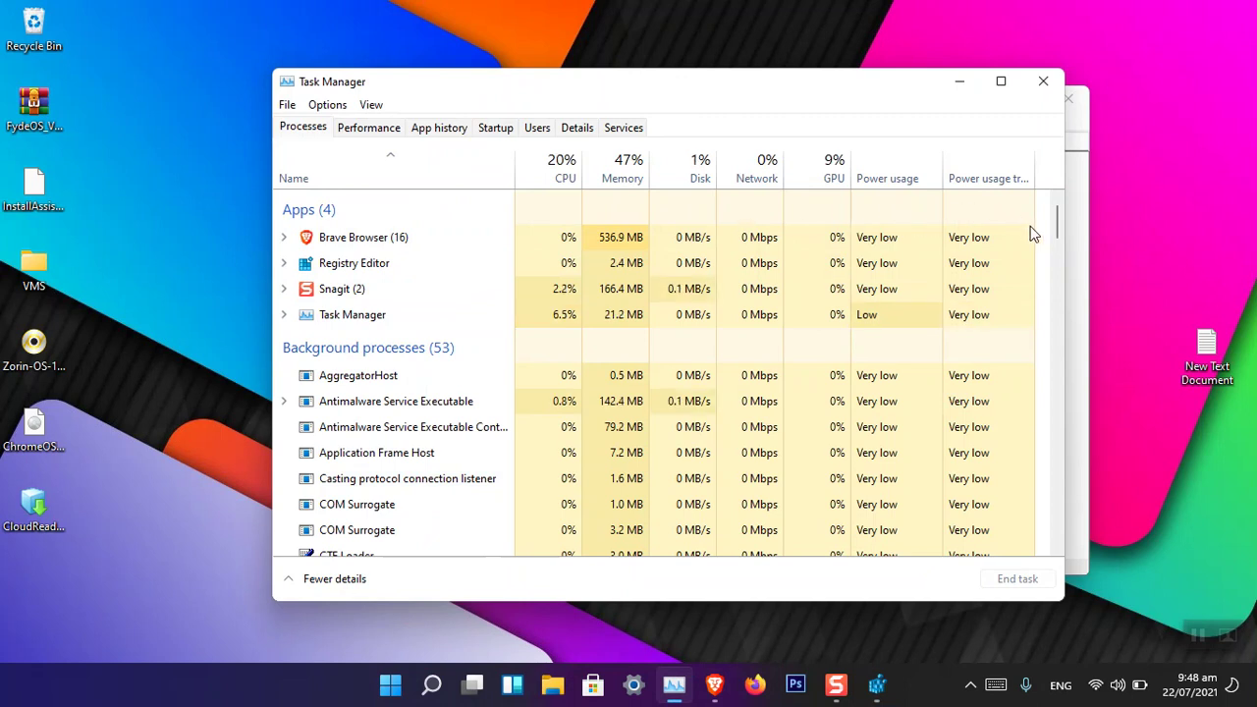
Select Windows Explorer in Task Manager's process list and restart it.
drag(1057, 225, 1051, 530)
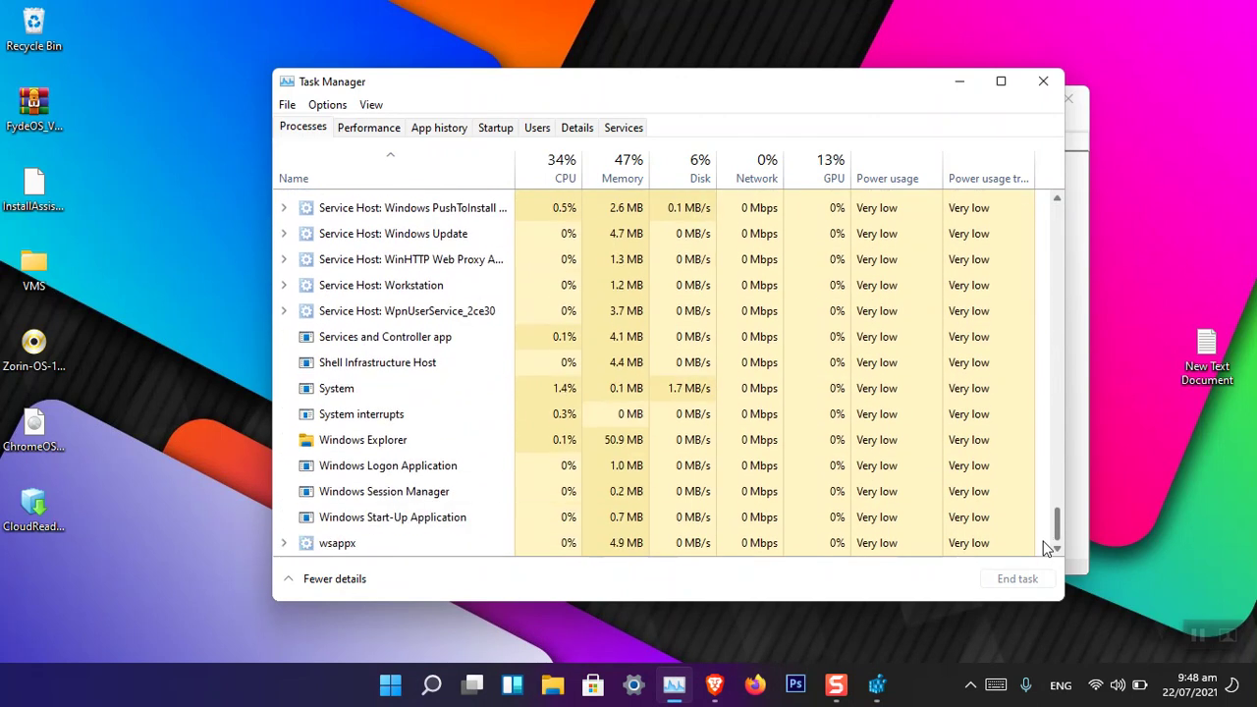
click(346, 442)
click(1017, 584)
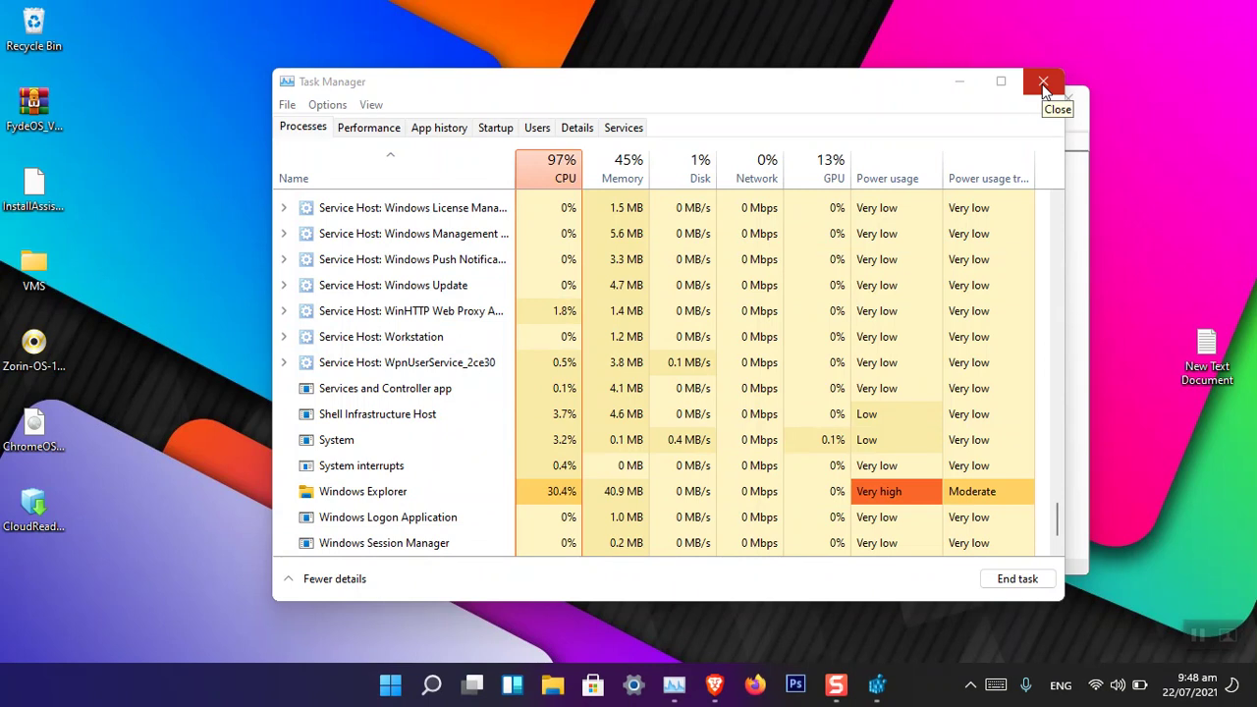
Close Task Manager, open This PC to check its layout list, and compare with Registry Editor.
click(1044, 82)
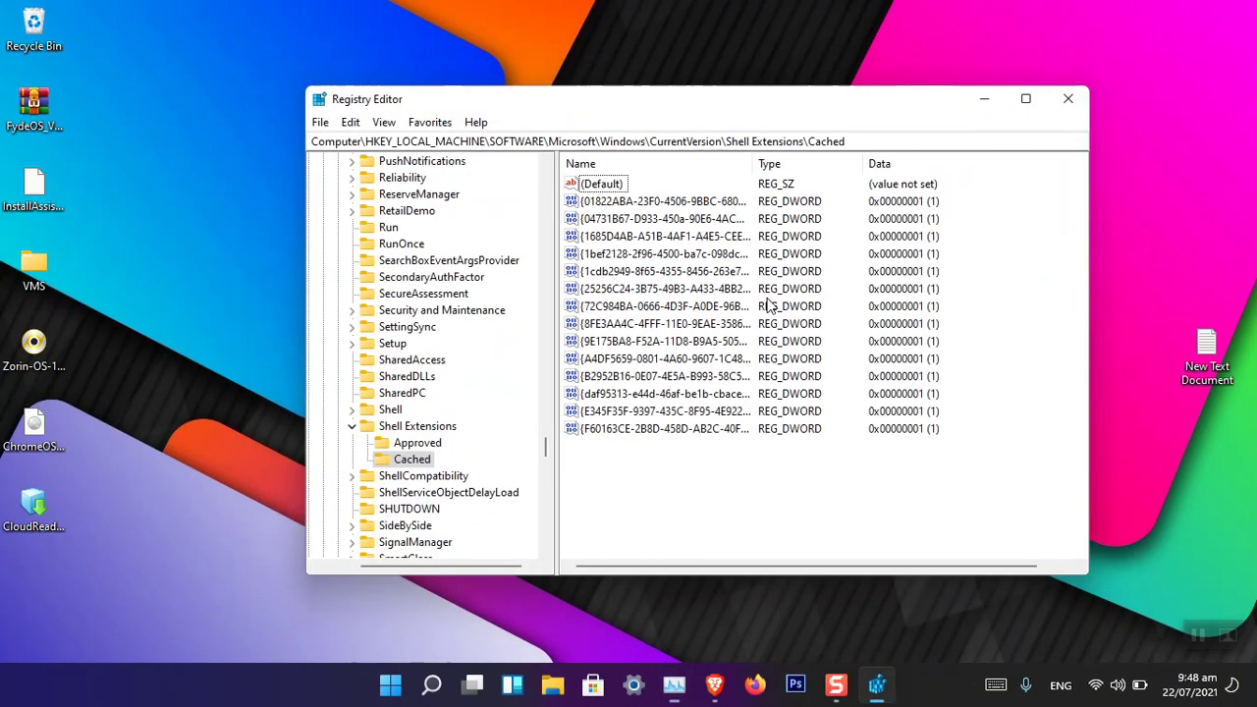
click(552, 685)
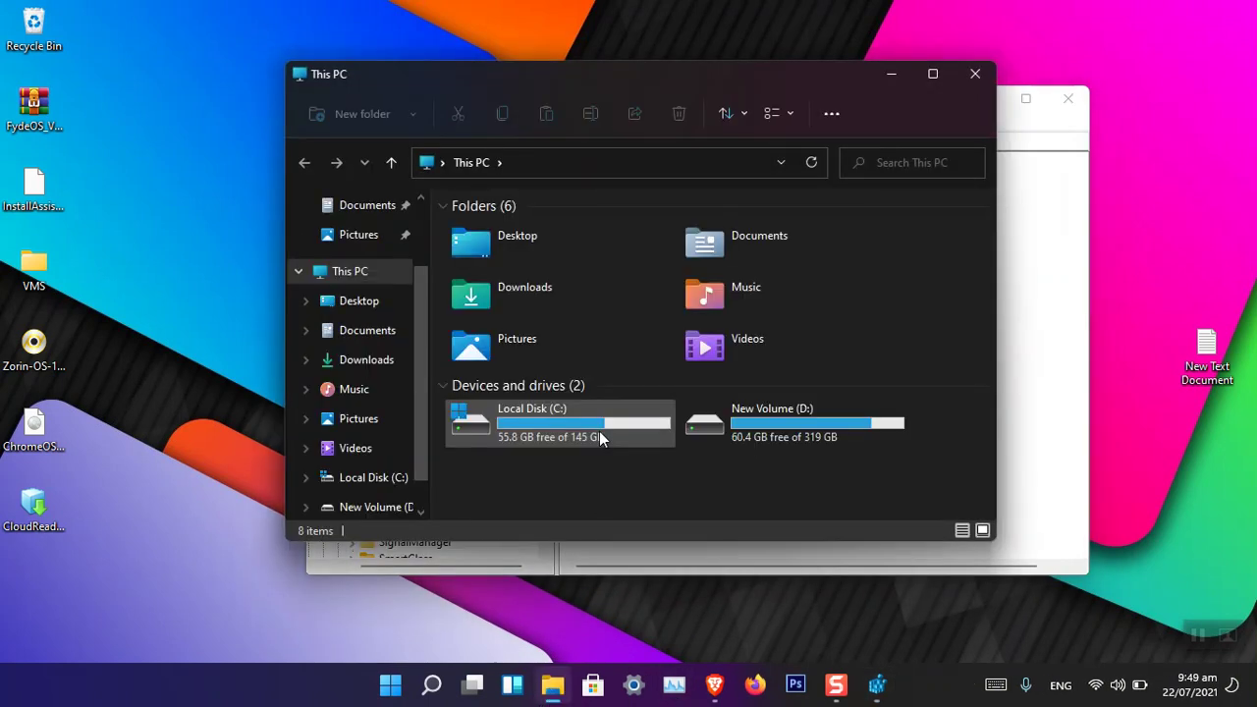
click(777, 115)
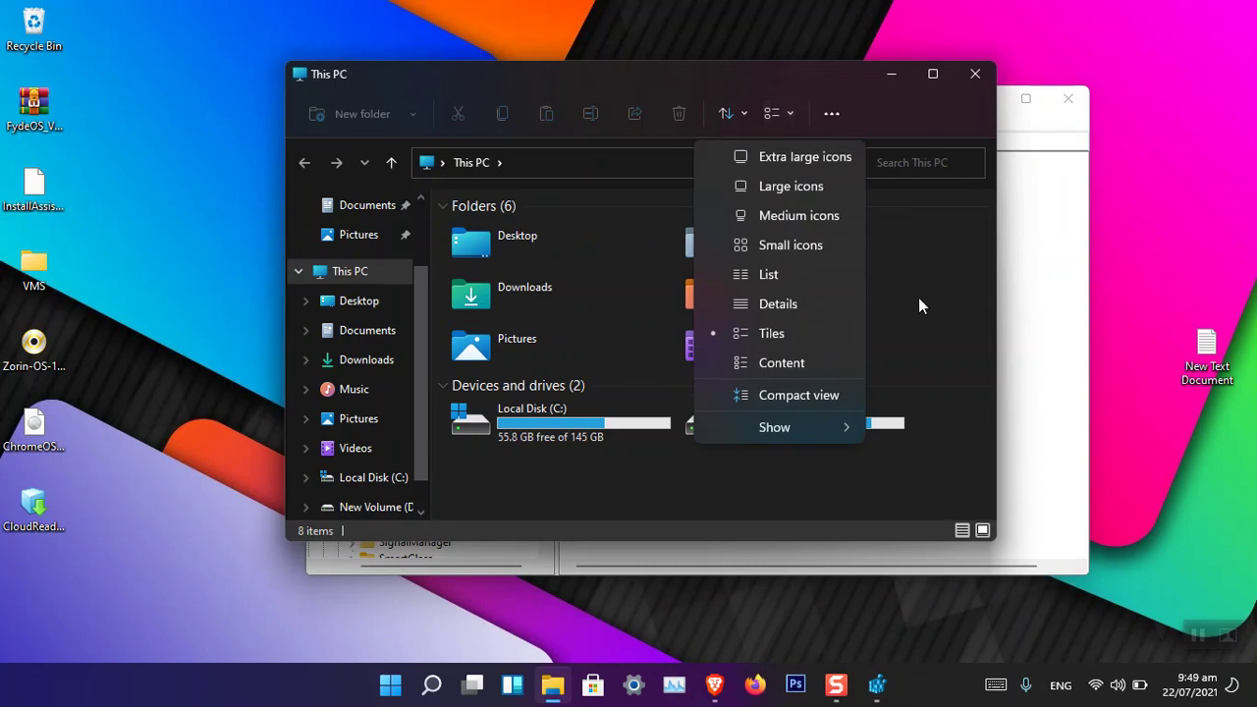
click(837, 477)
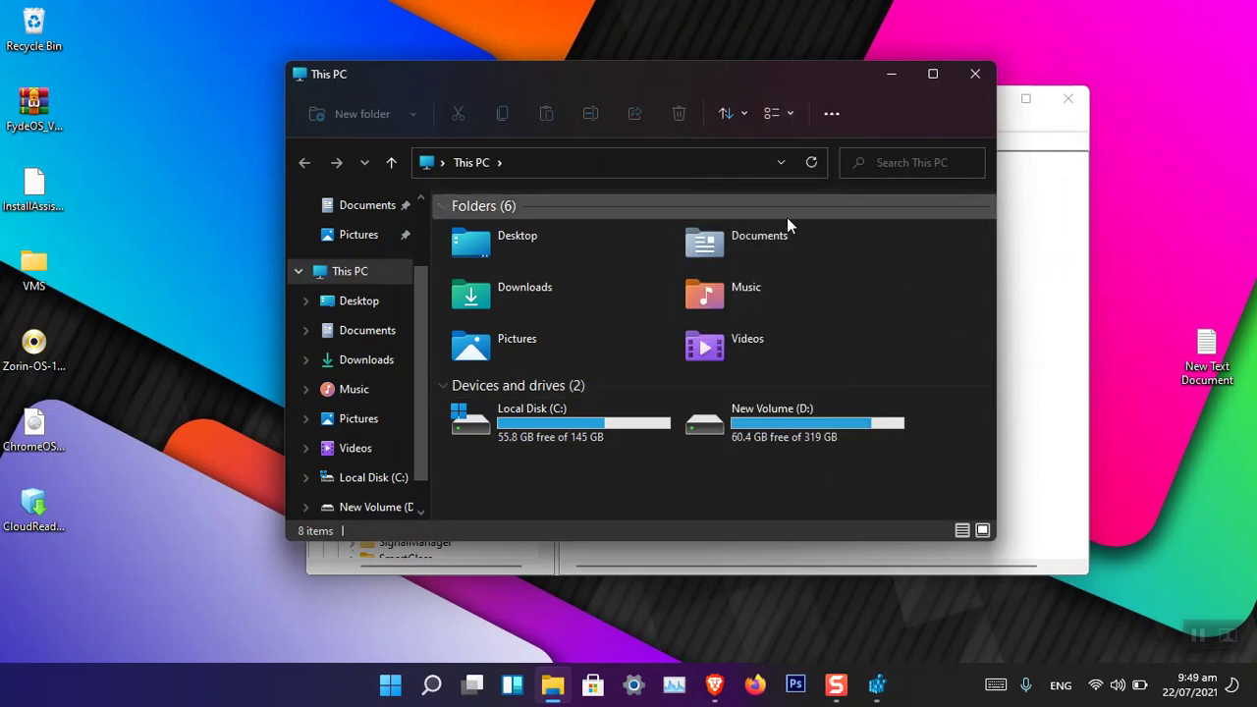
click(1083, 262)
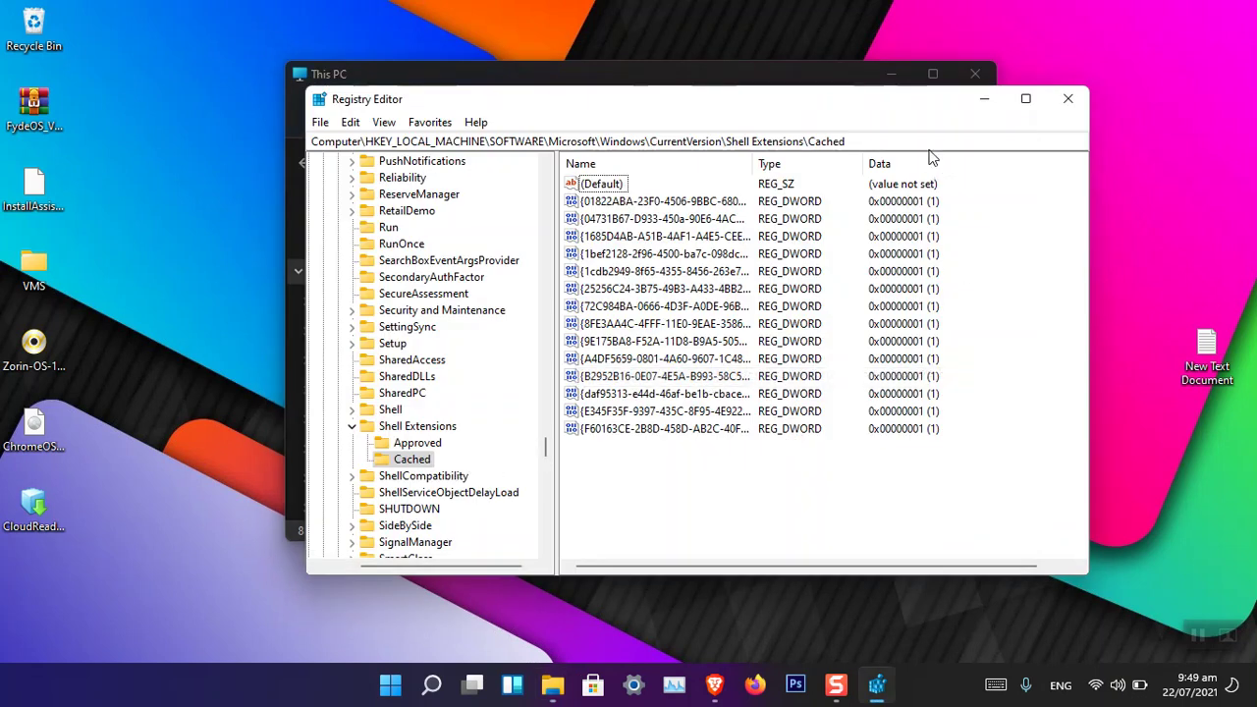
click(792, 65)
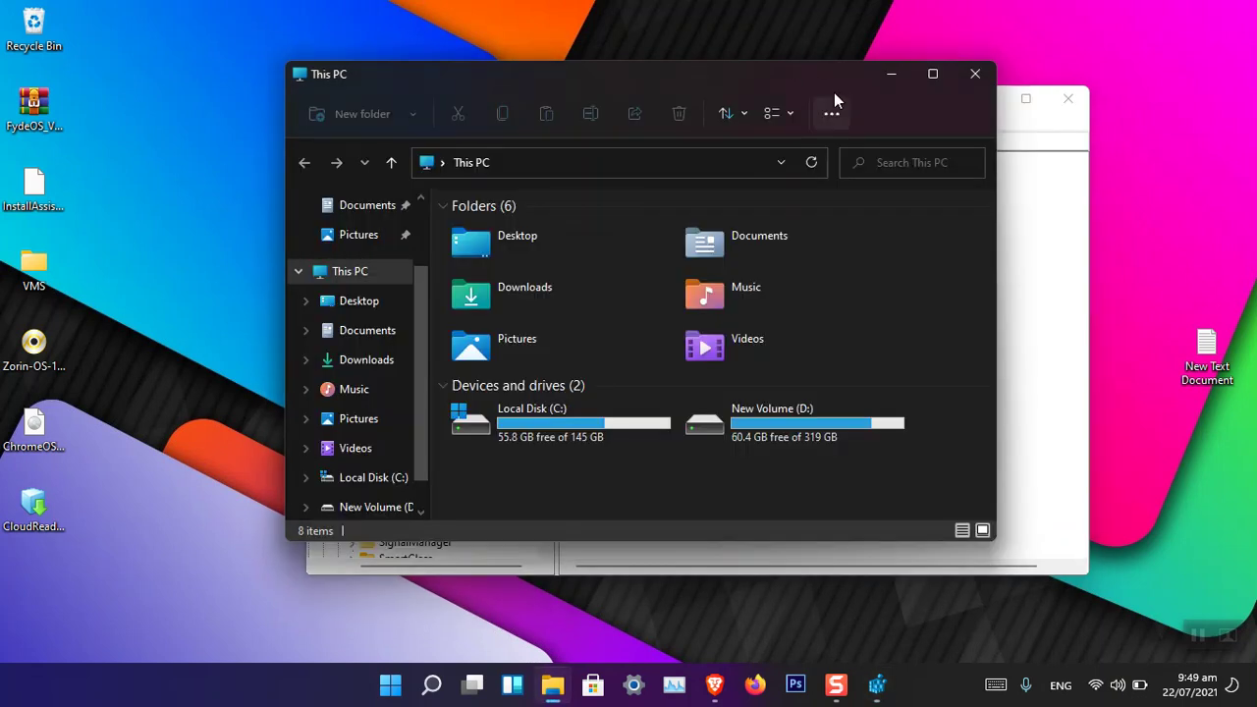